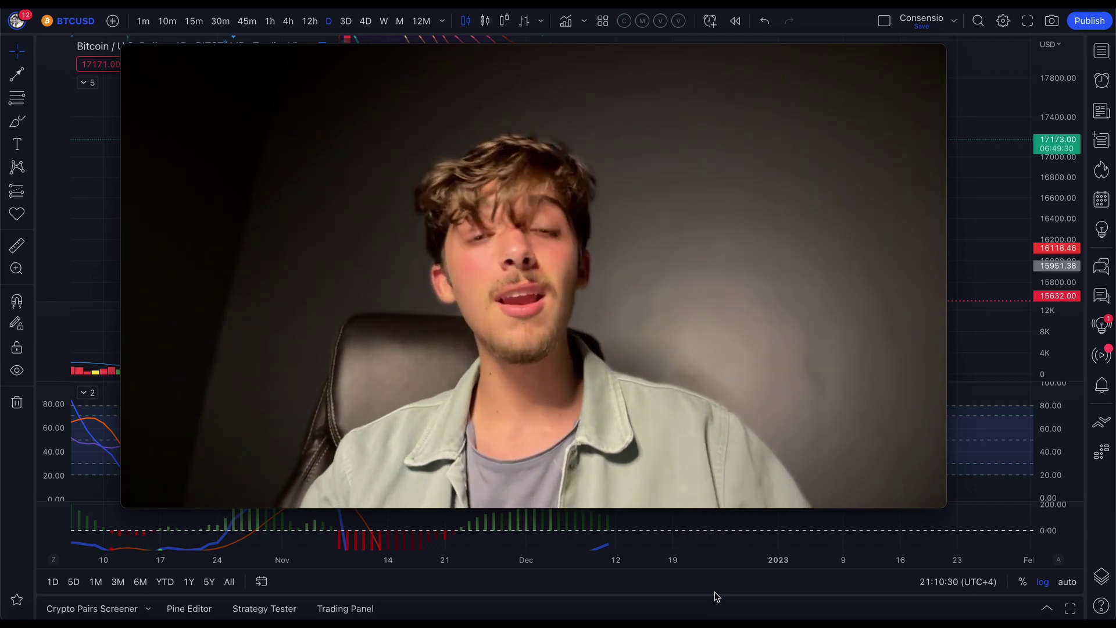
Step: Pan the daily BTCUSD chart and stretch the price axis so the yellow-box consolidation candles look taller
mouse_move(838, 409)
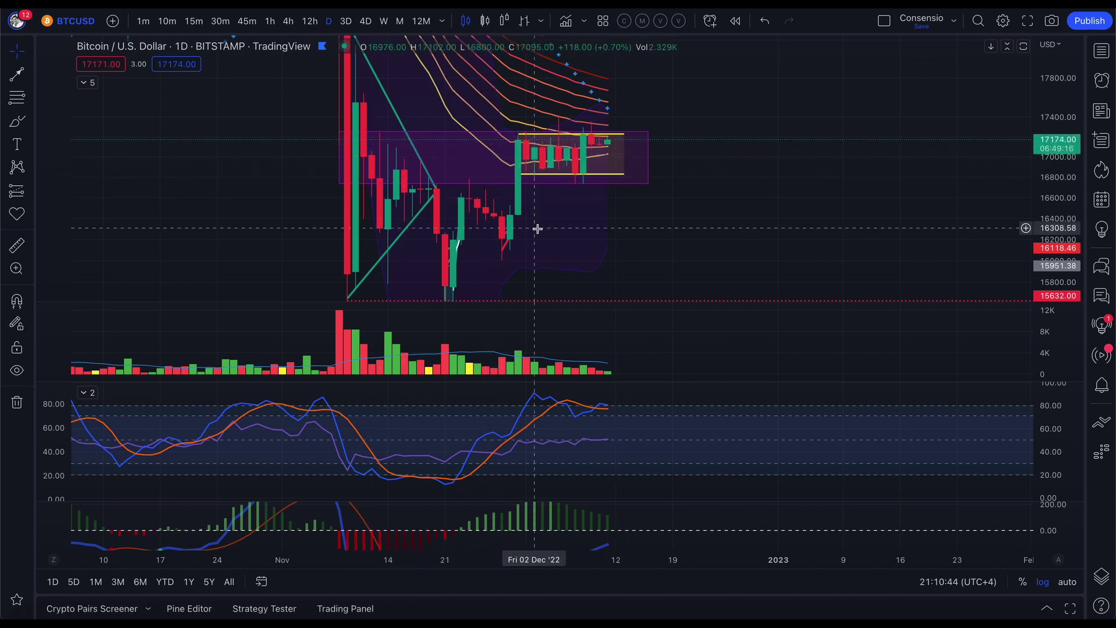
mouse_move(452, 258)
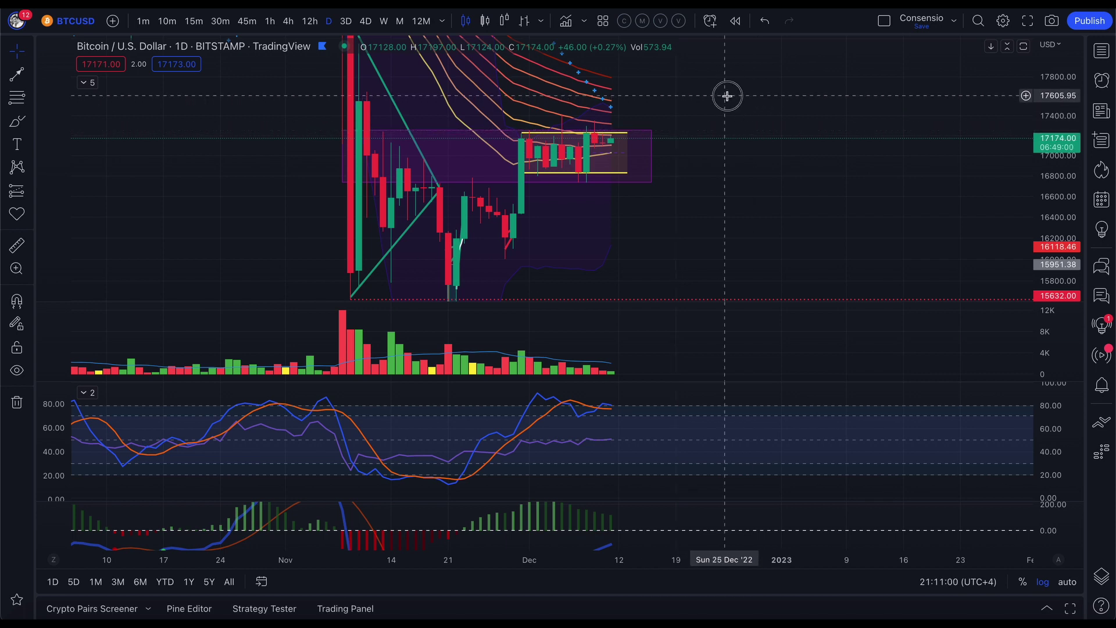
left_click_drag(725, 108, 725, 122)
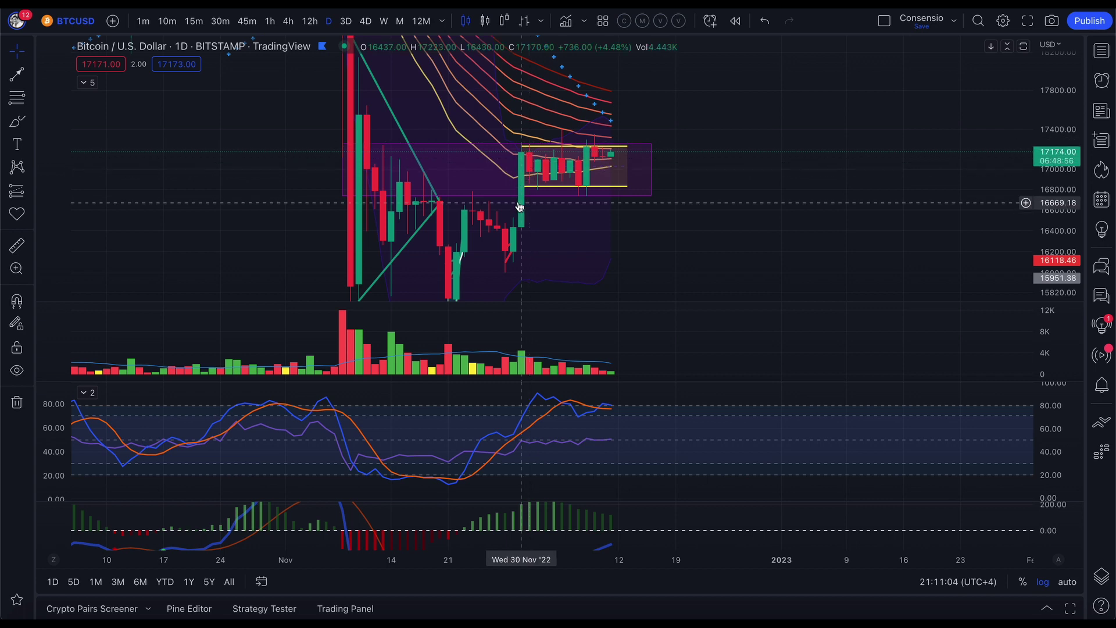
left_click(522, 153)
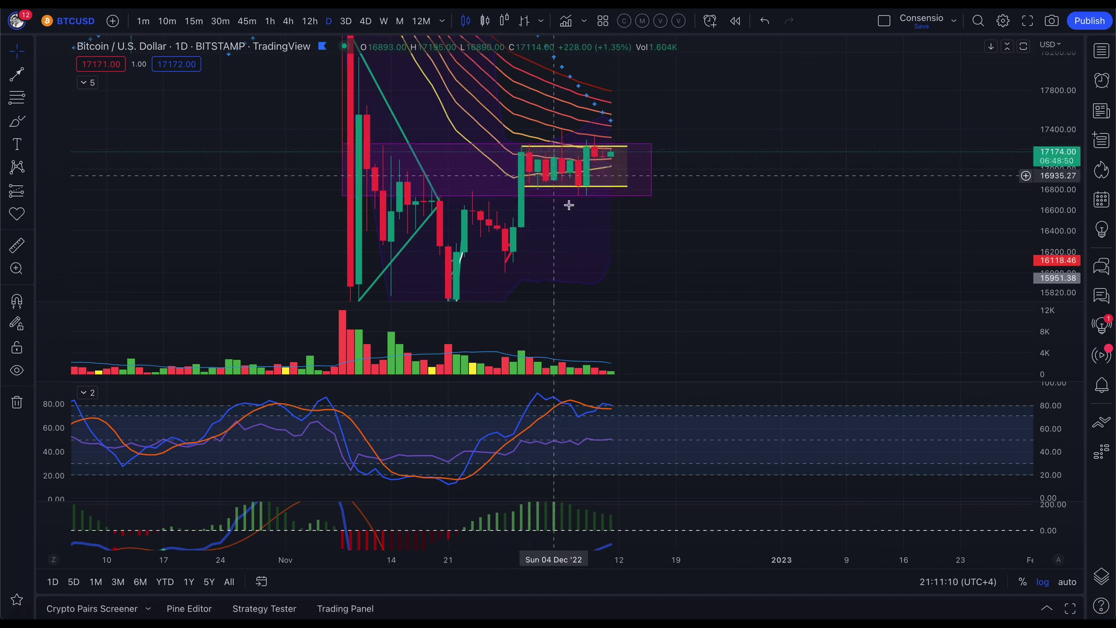
left_click(842, 197)
left_click_drag(1044, 233, 1044, 188)
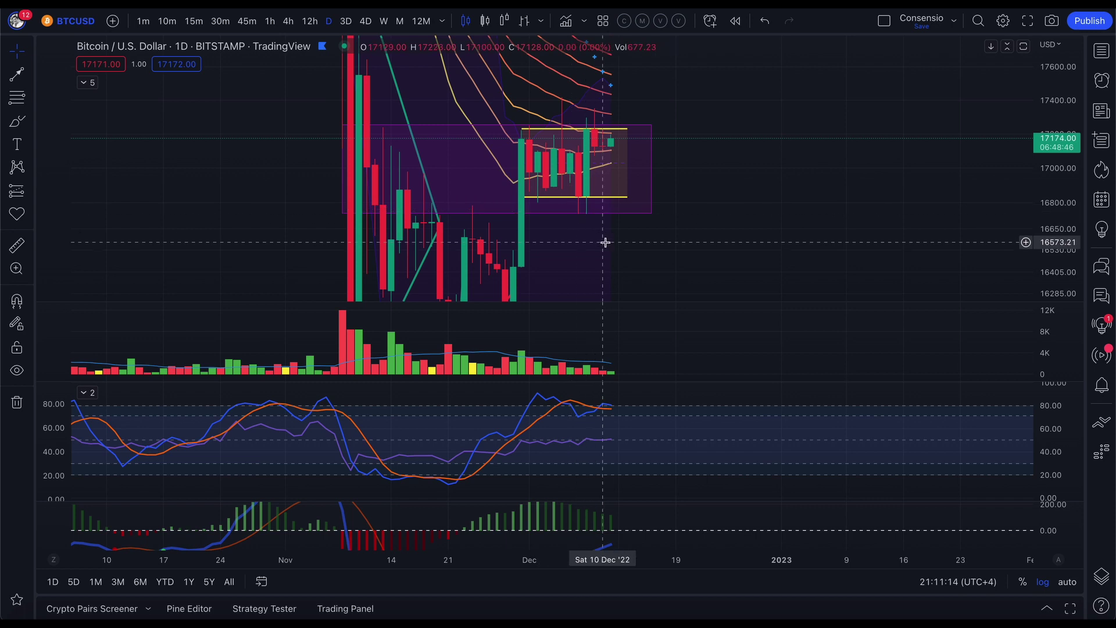
left_click_drag(702, 237, 710, 243)
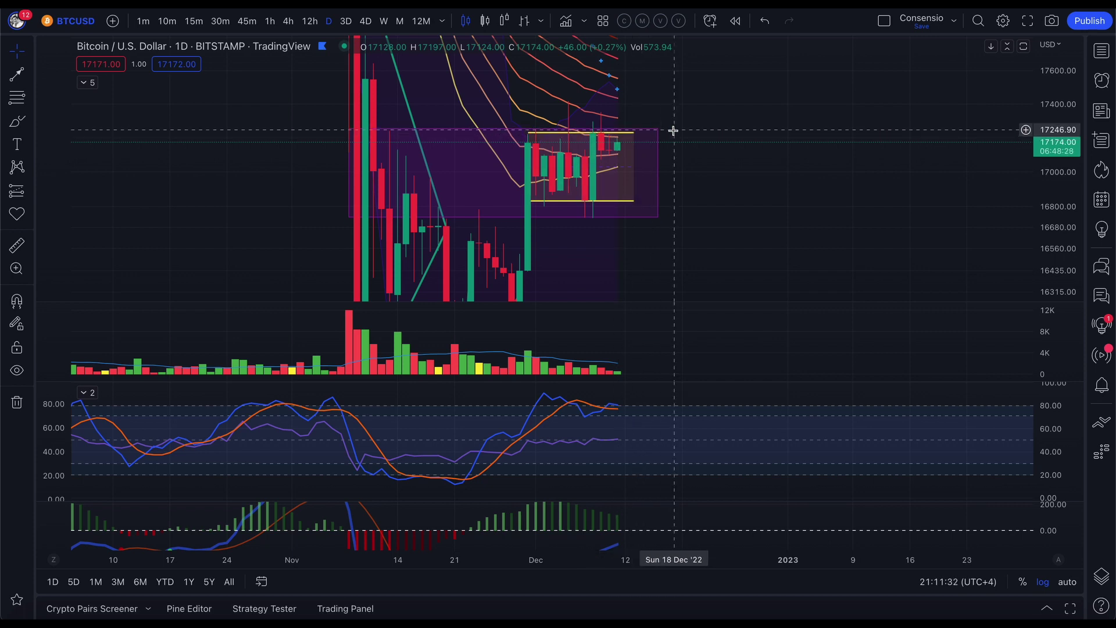
left_click_drag(725, 102, 721, 130)
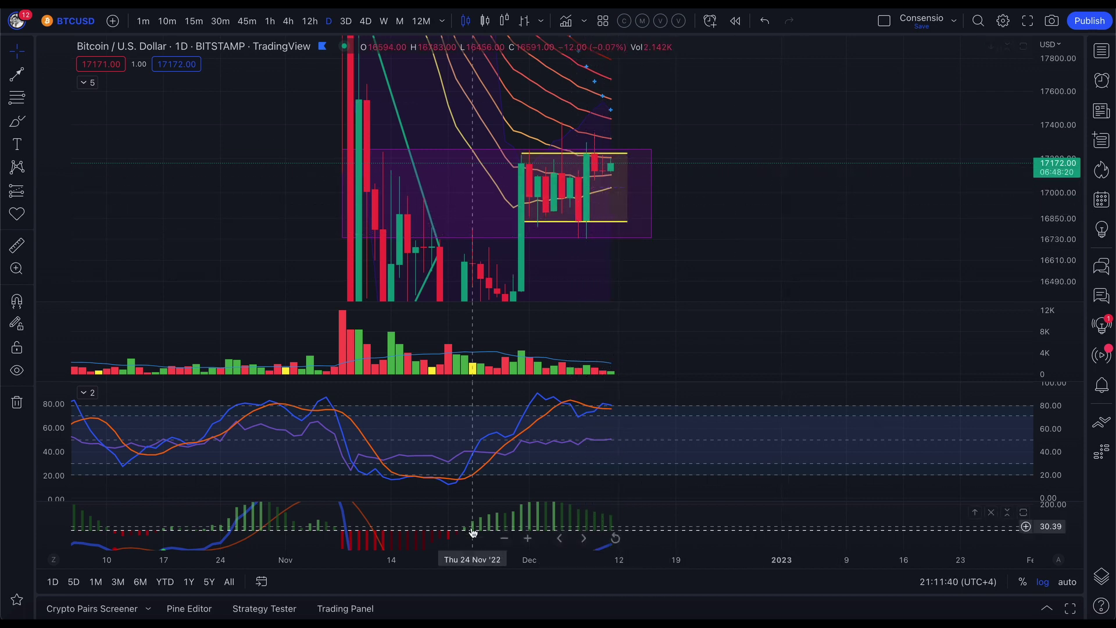
Step: Maximize the MACD pane, compress its scale so all lines fit, then restore the layout
left_click(520, 621)
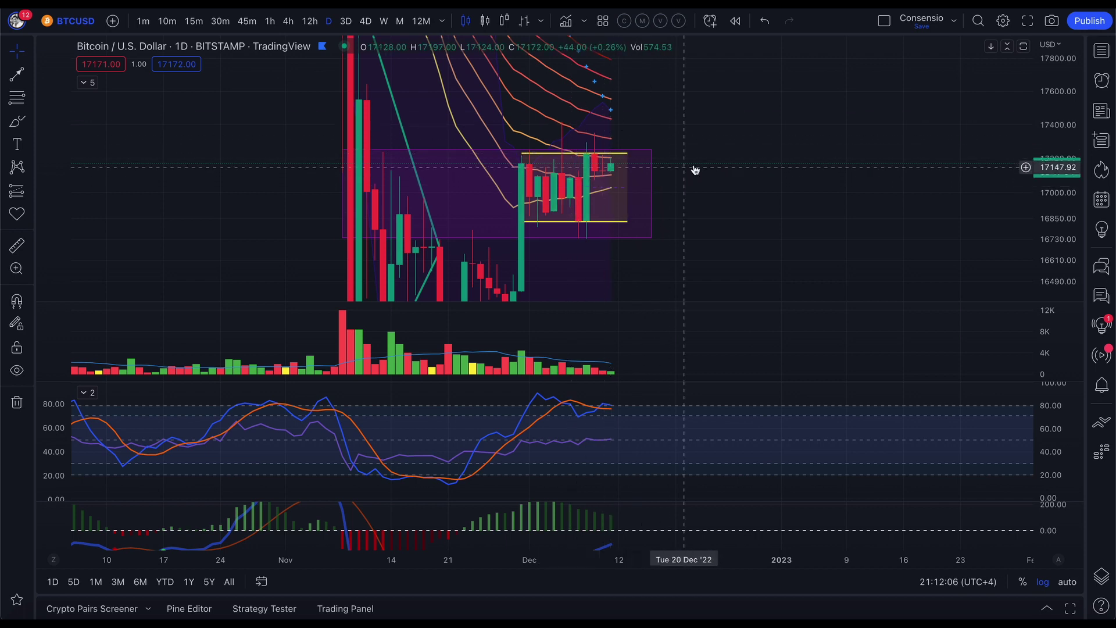
left_click(732, 121)
left_click_drag(732, 121, 740, 106)
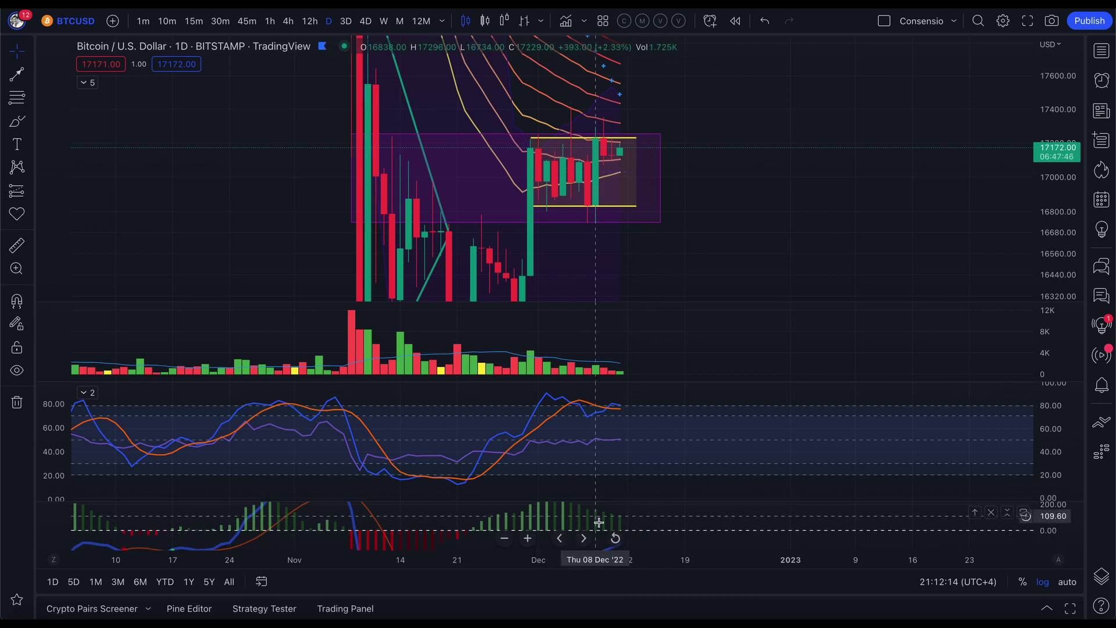
double_click(646, 516)
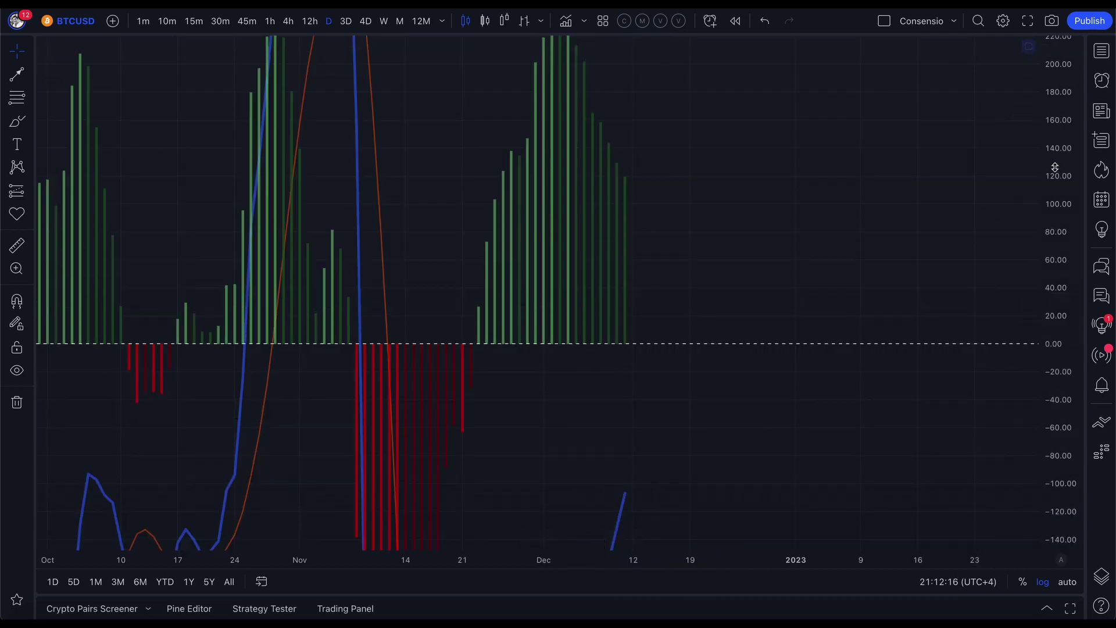
left_click_drag(1047, 326, 1047, 432)
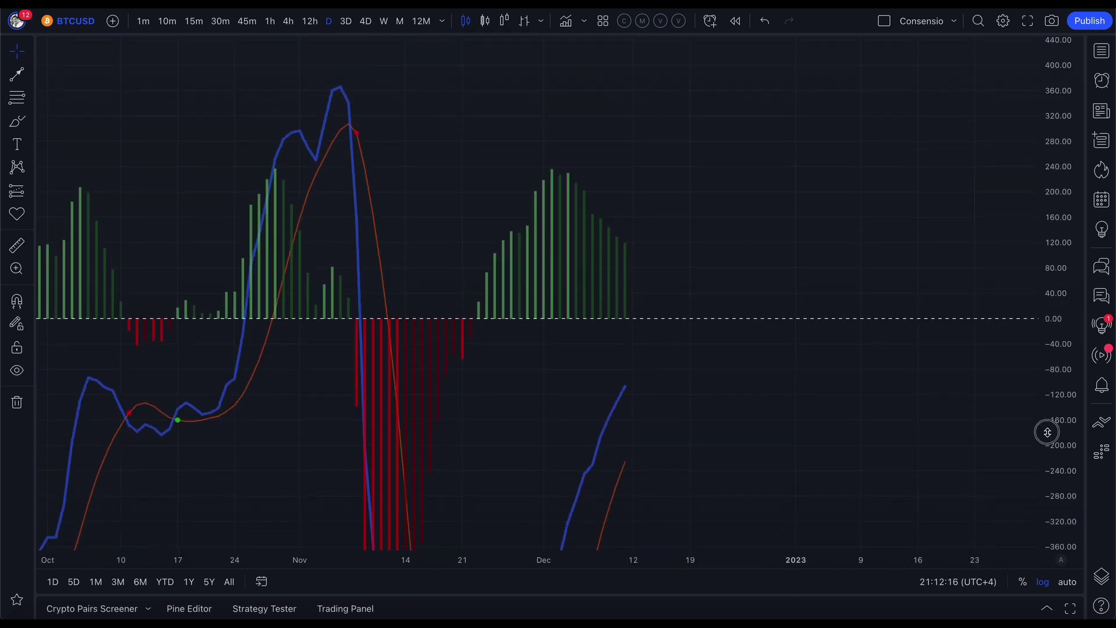
double_click(760, 193)
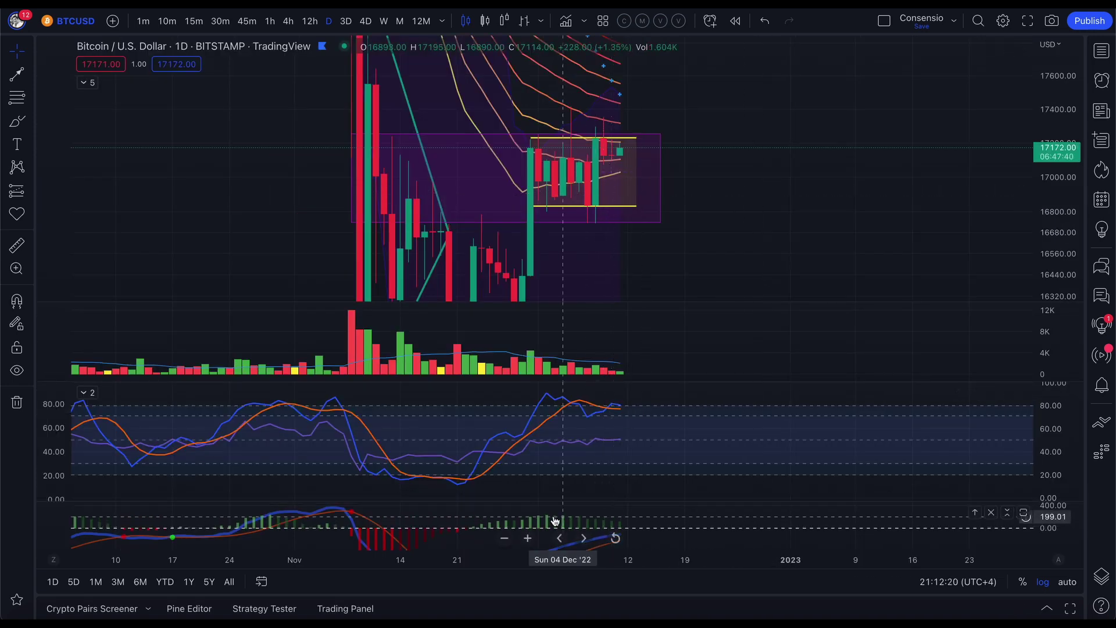
Step: Maximize and restore the RSI pane, then pan the price chart back into view
double_click(638, 399)
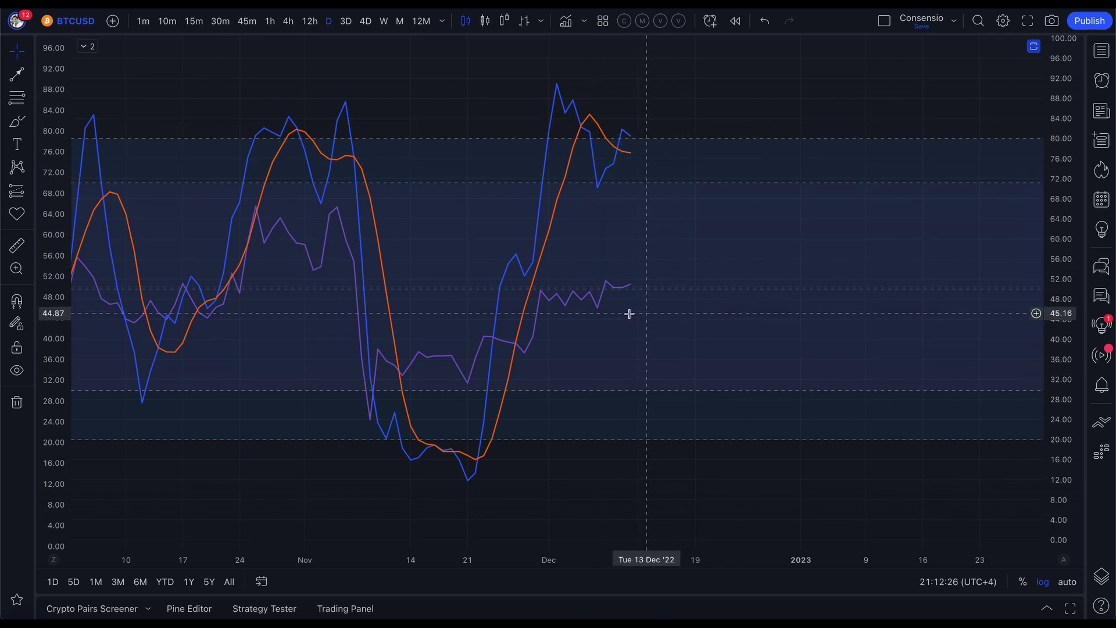
double_click(719, 78)
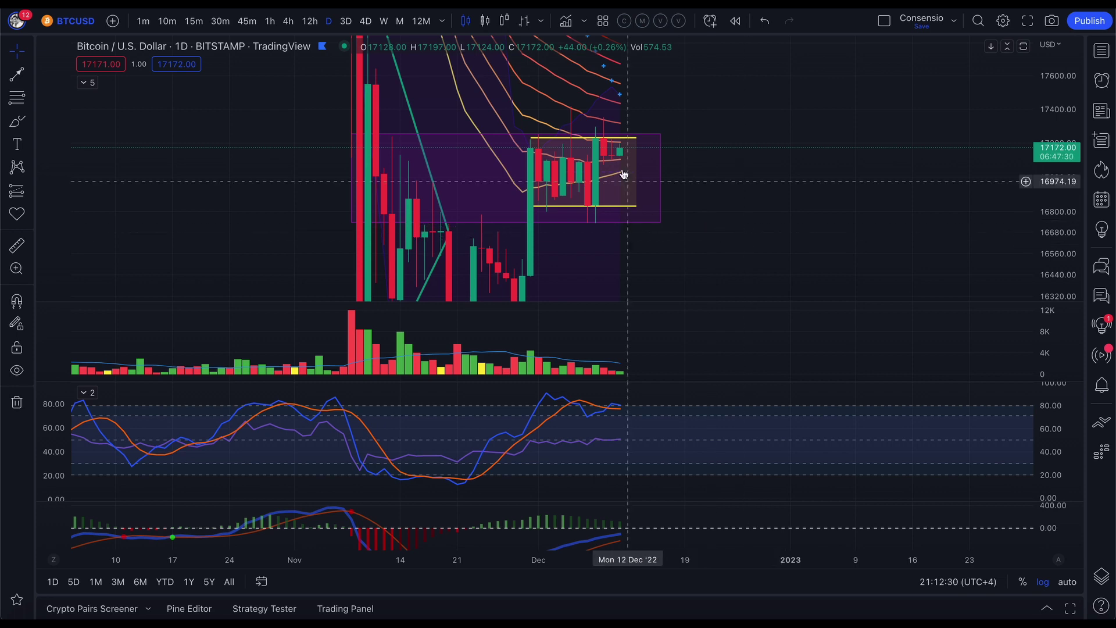
left_click_drag(738, 83, 734, 108)
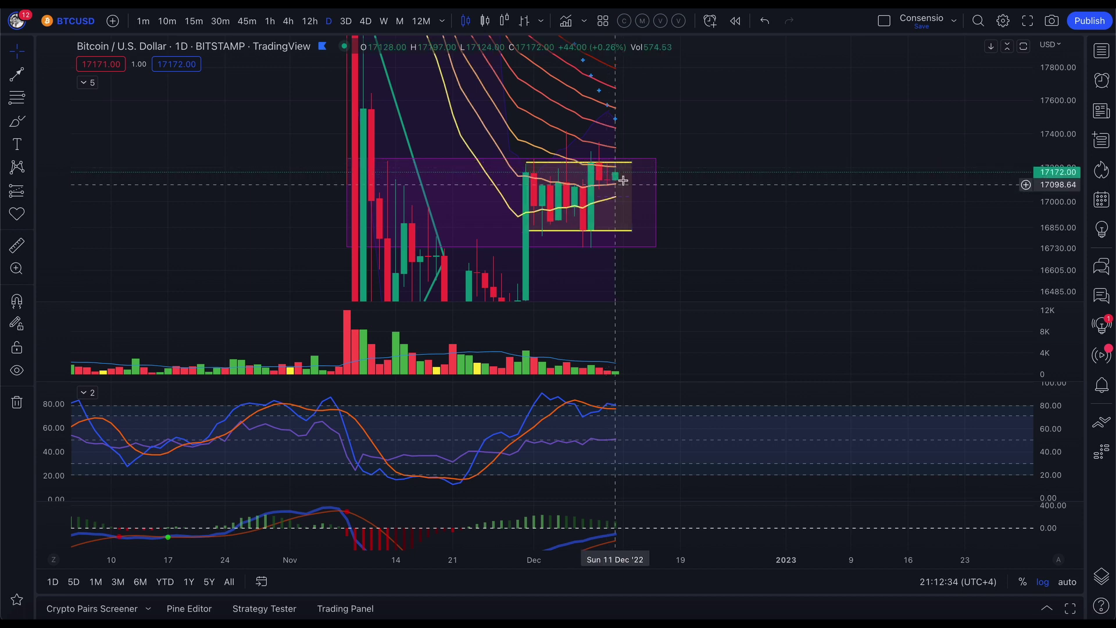
Step: Expand the price pane and switch the BTCUSD chart to 4-hour candles
double_click(686, 114)
double_click(1046, 291)
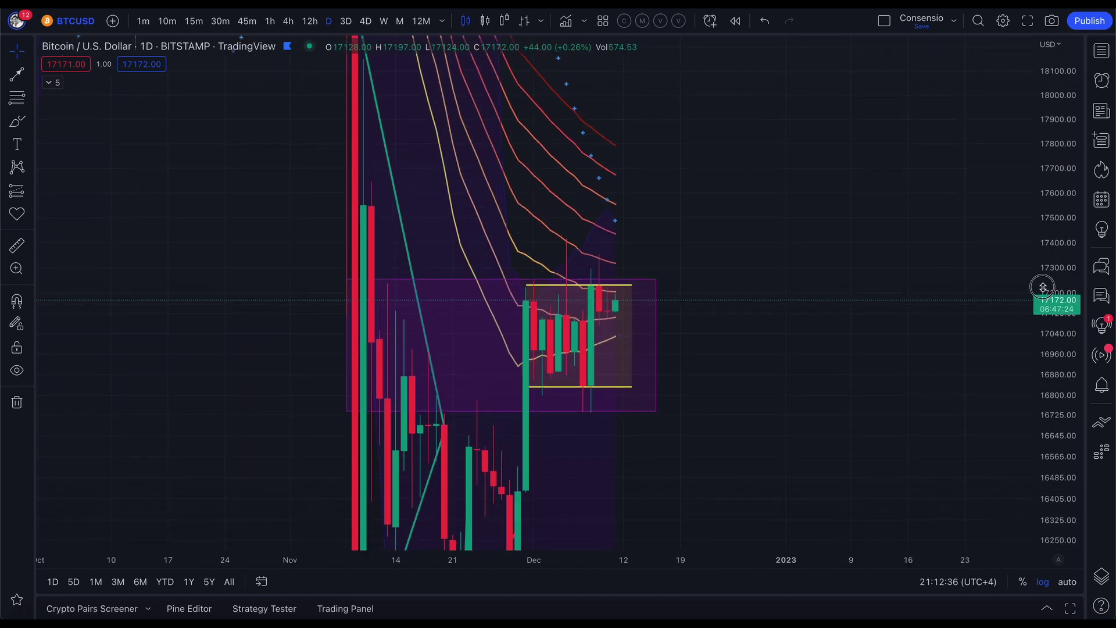
scroll(755, 306, "right", 2)
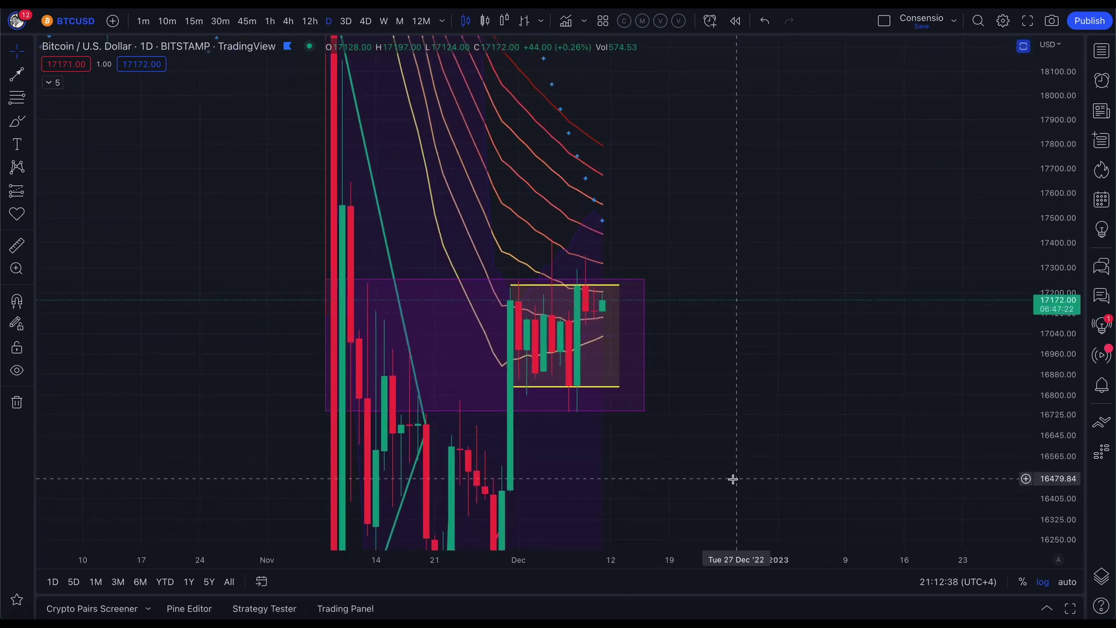
left_click(287, 21)
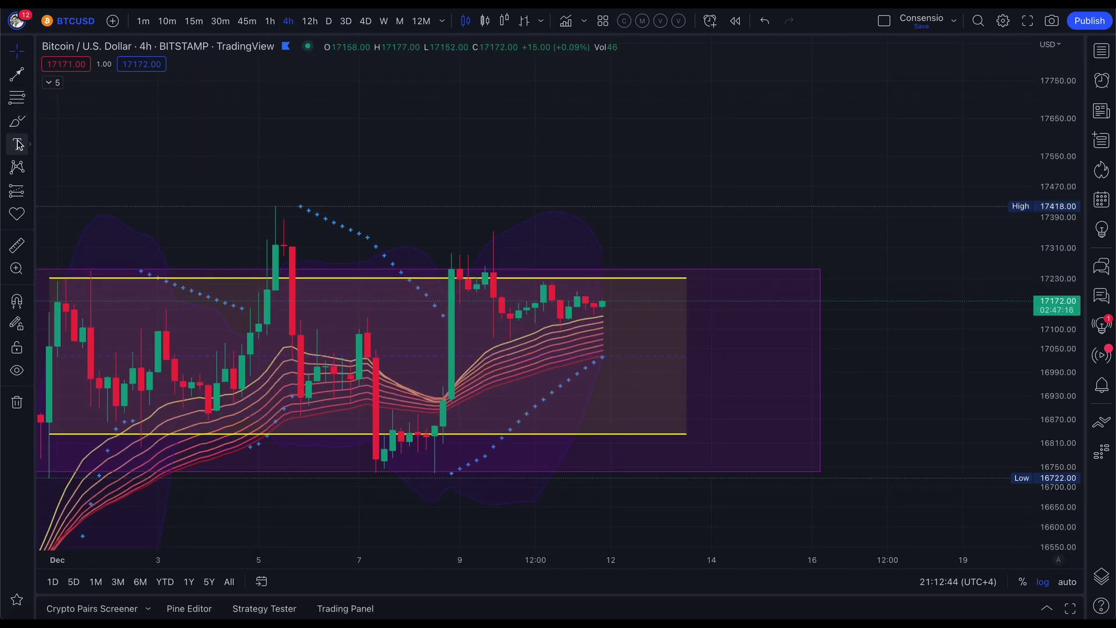
Step: Draw the lower and upper wedge trend lines from the Dec 8–9 highs past the latest candles
left_click(30, 79)
left_click(72, 79)
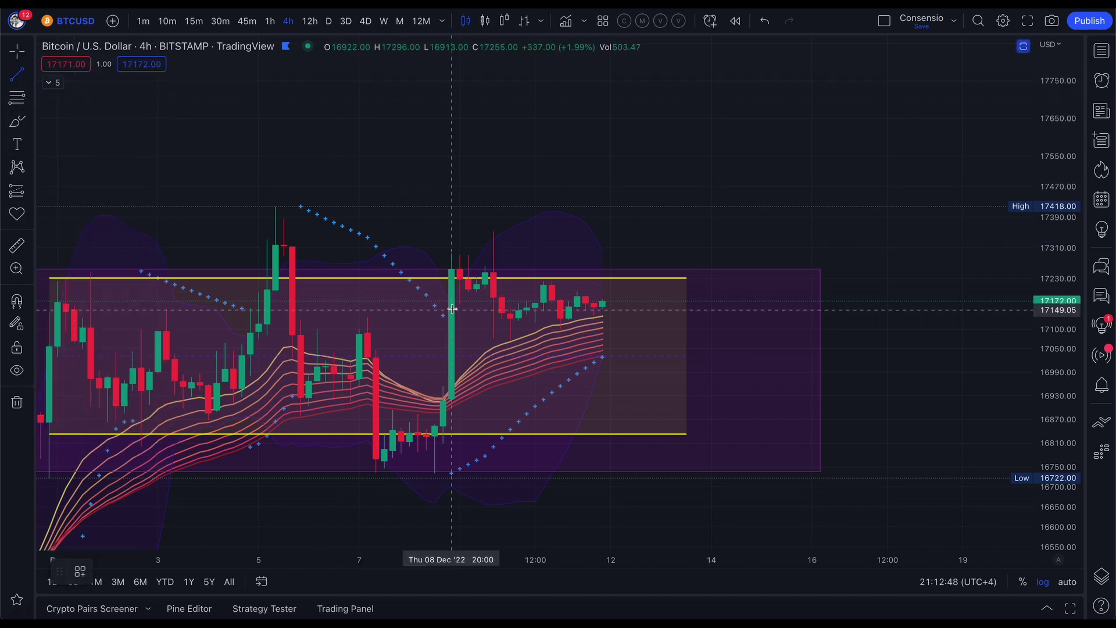
left_click(461, 304)
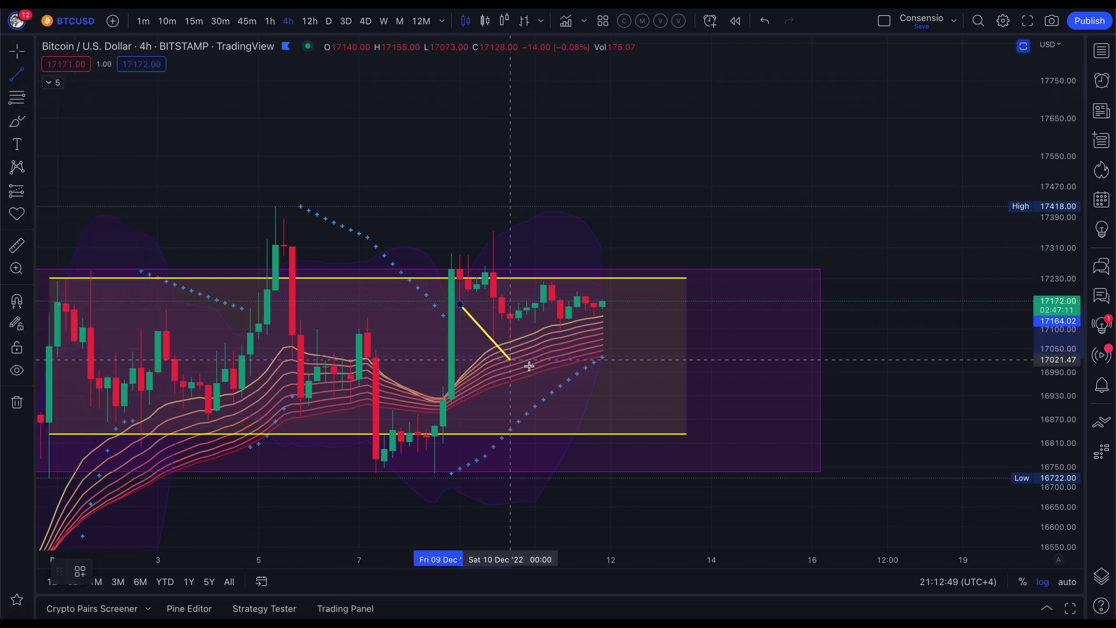
left_click(625, 349)
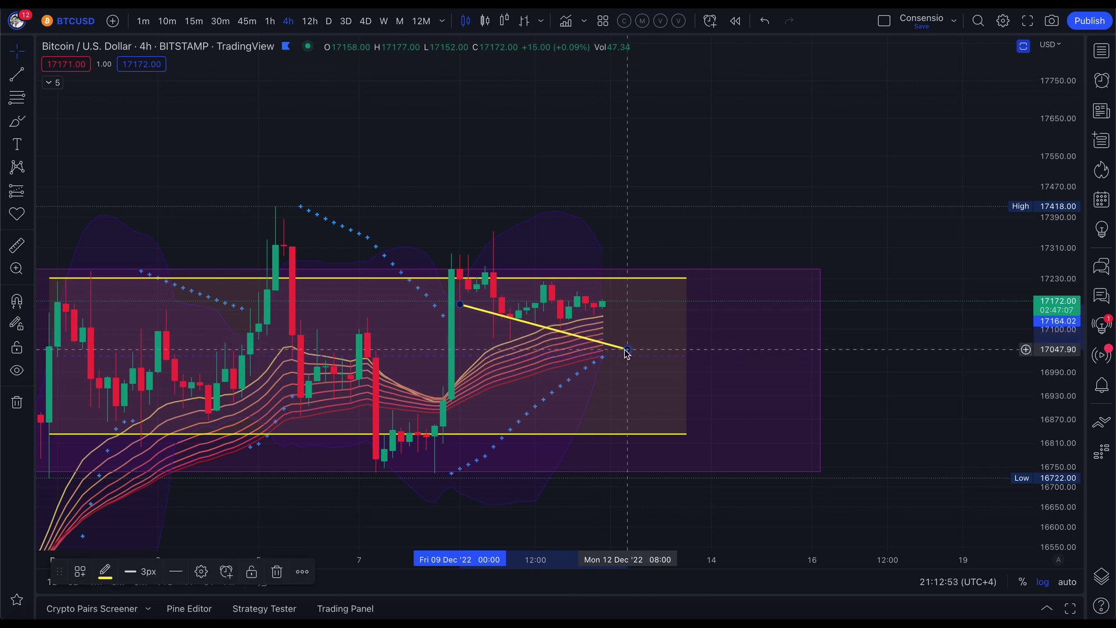
left_click(12, 78)
left_click(451, 254)
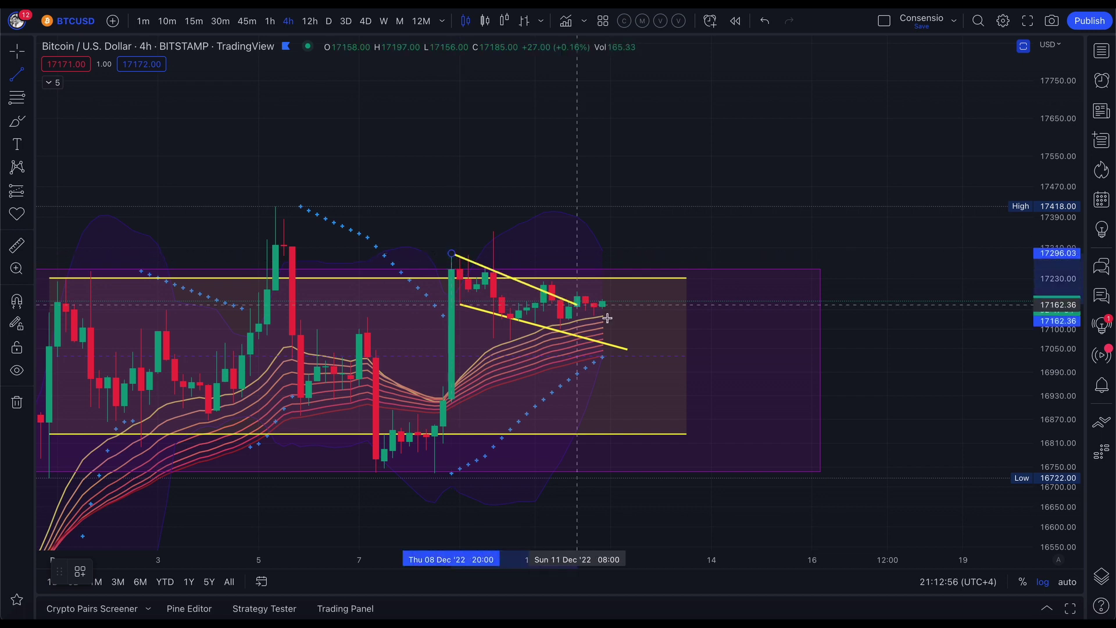
left_click(635, 311)
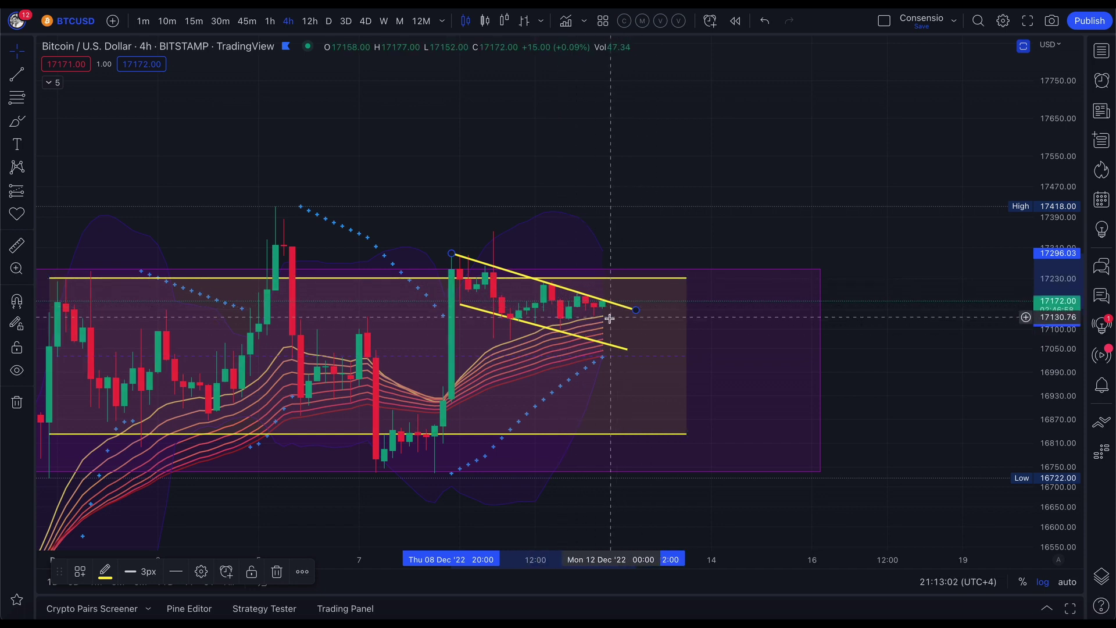
Step: Draw a yellow projection line from the breakout candle up to about 17645
left_click(17, 74)
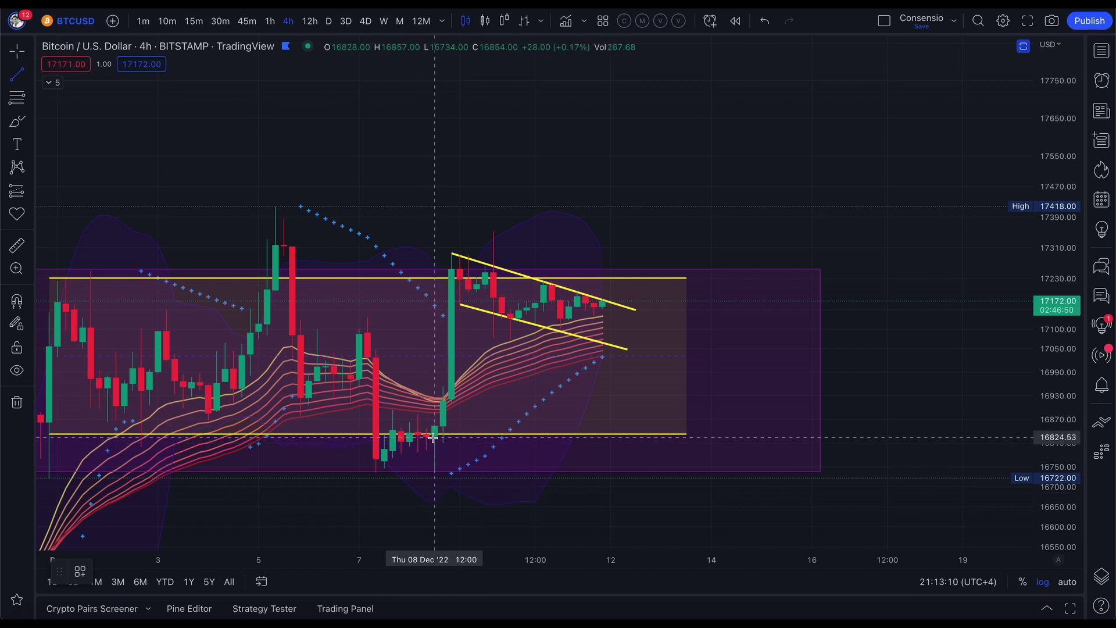
left_click_drag(433, 437, 452, 253)
mouse_move(446, 329)
left_mouse_down()
mouse_move(563, 197)
mouse_move(613, 190)
mouse_move(611, 181)
left_mouse_up()
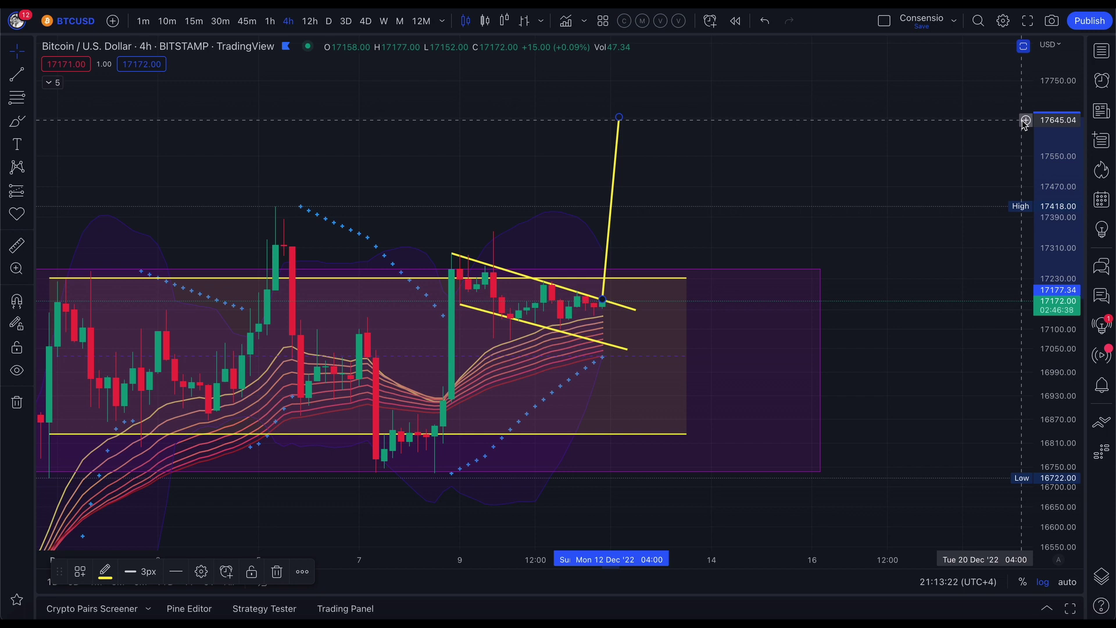
Step: Add a horizontal line at 17645.04 from the price axis and raise it to 17657.02
left_click(1025, 120)
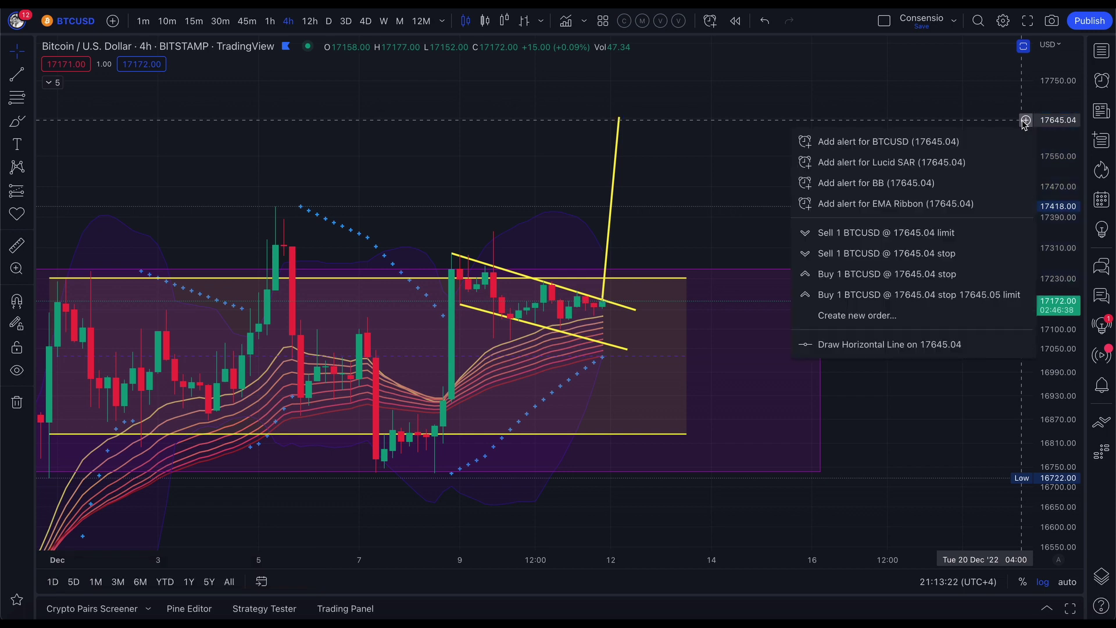
left_click(844, 345)
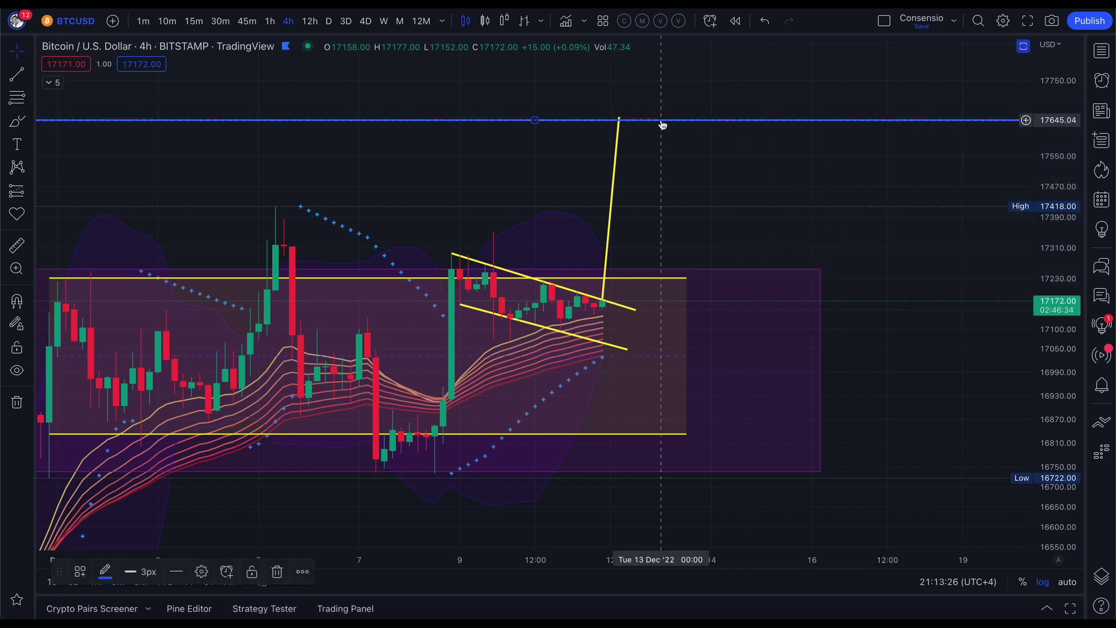
mouse_move(660, 124)
left_mouse_down()
mouse_move(658, 105)
mouse_move(659, 117)
left_mouse_up()
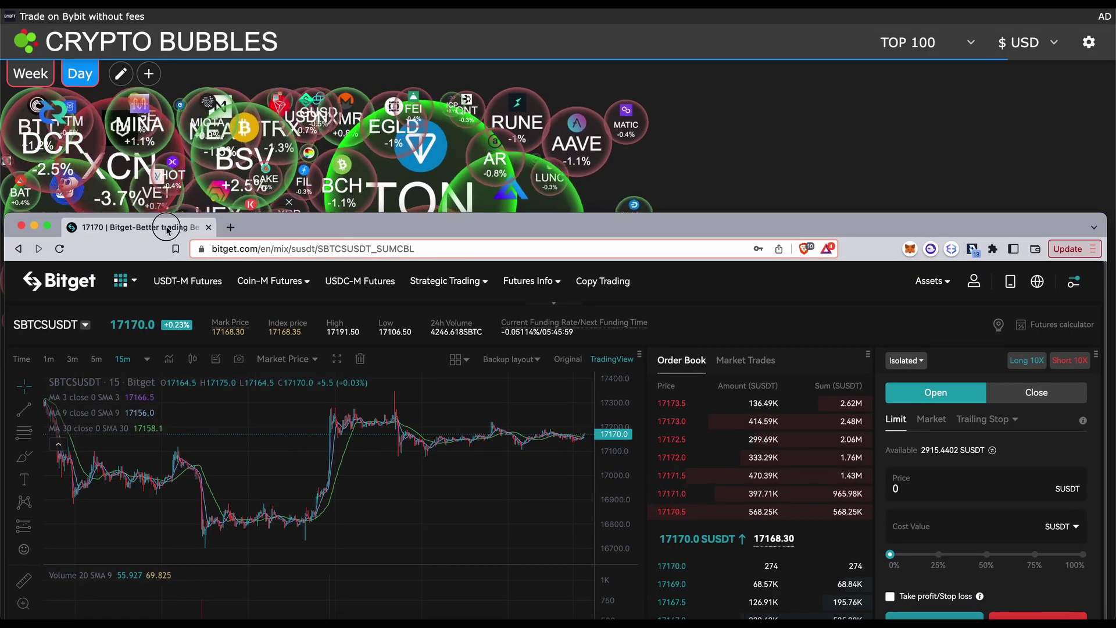
Step: Make Bitget full screen and set a Trigger order at 17200 executed as a Market Order
key("ctrl+super+f")
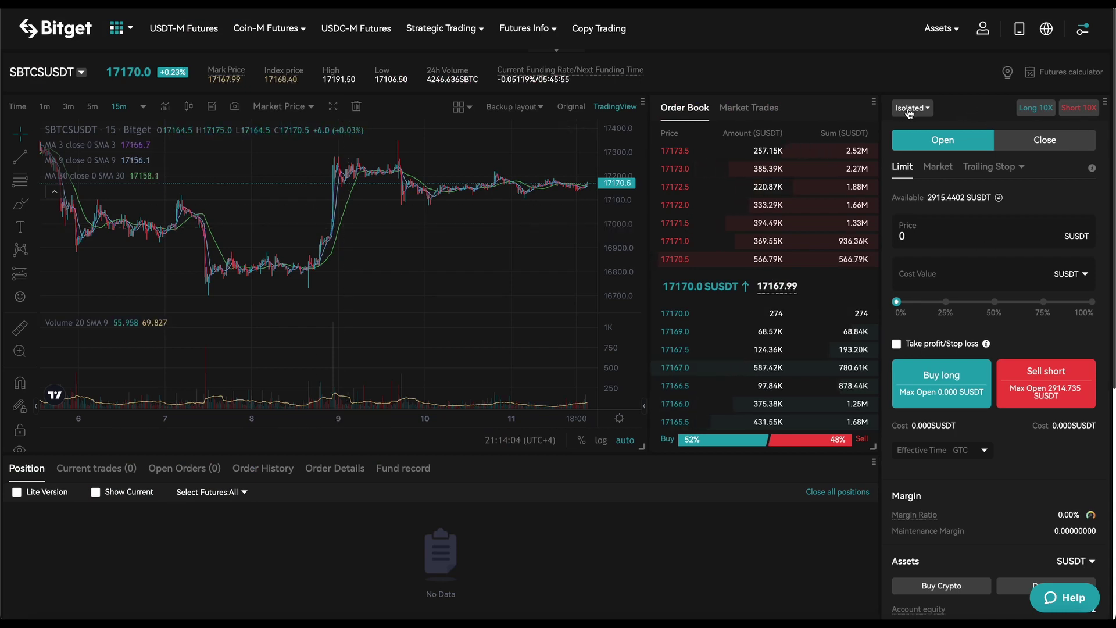
left_click(983, 167)
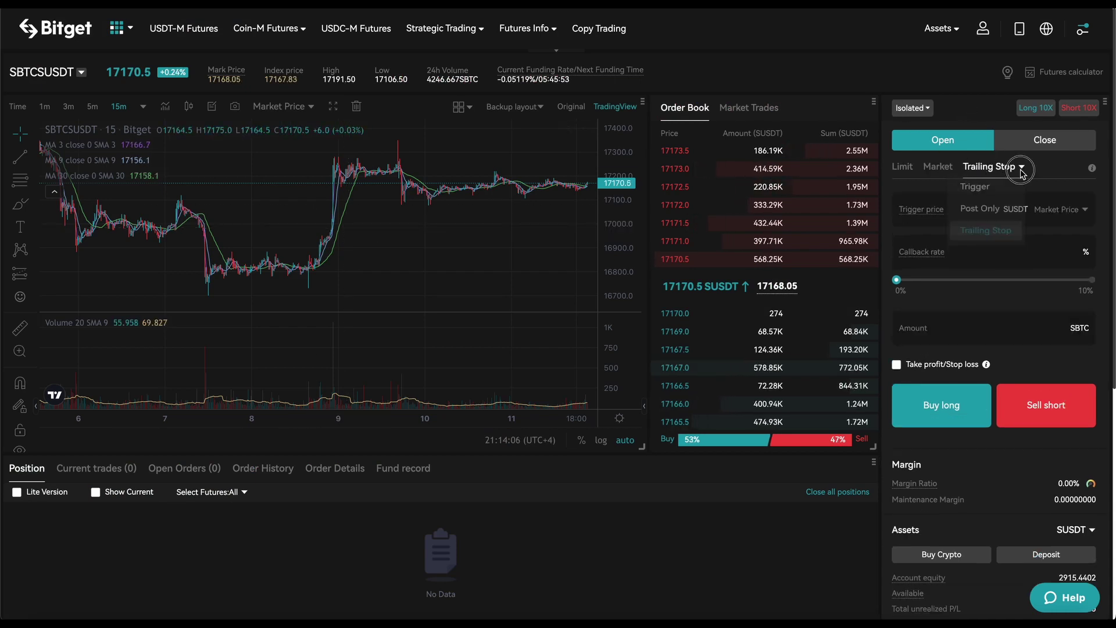
left_click(966, 187)
left_click(927, 248)
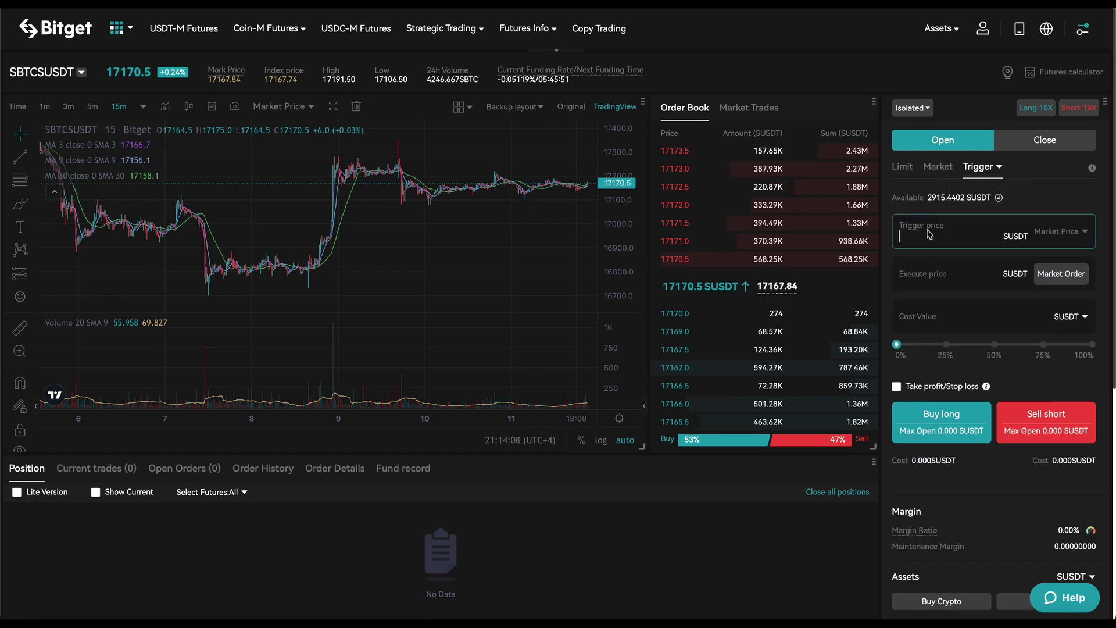
type("17200")
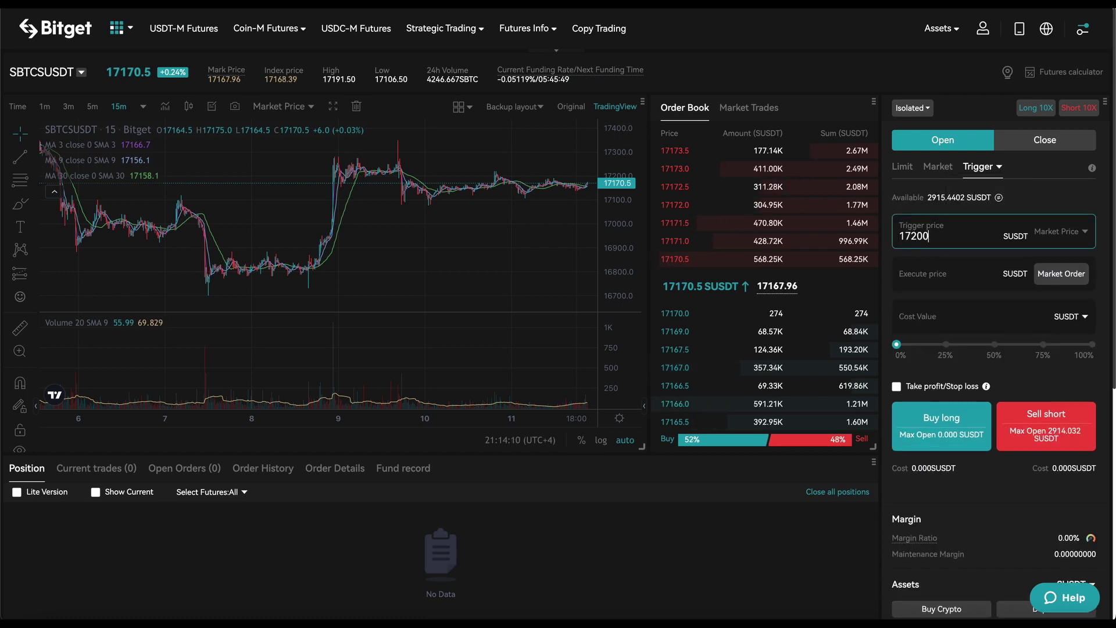
left_click(1061, 273)
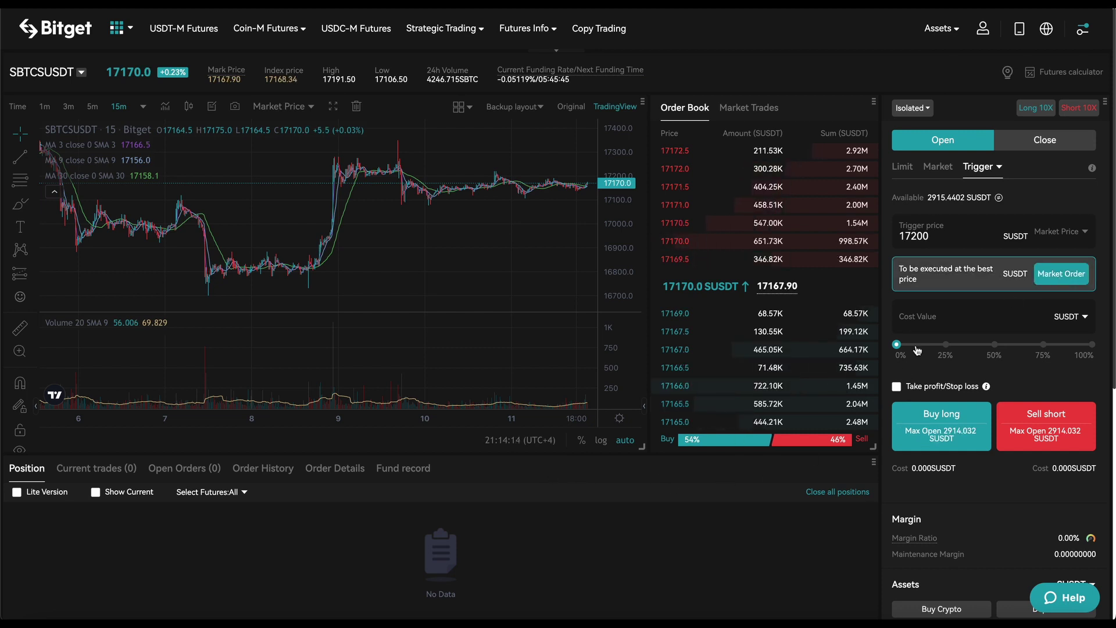
Step: Scroll down to review the account's fund record history, then return to the order form
scroll(527, 520, "down", 2)
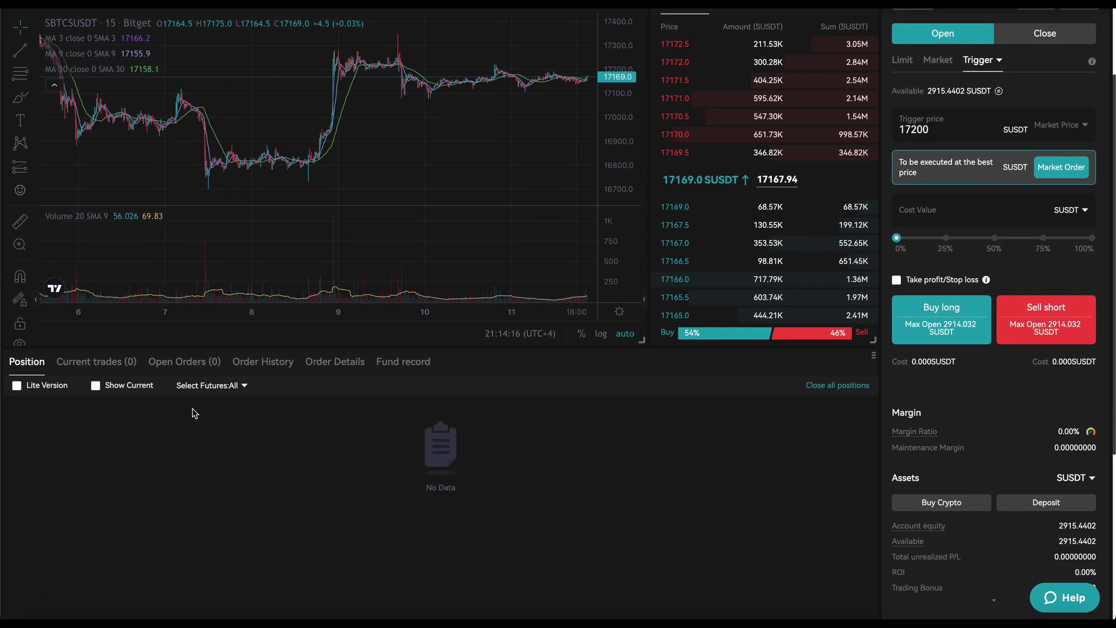
left_click(401, 369)
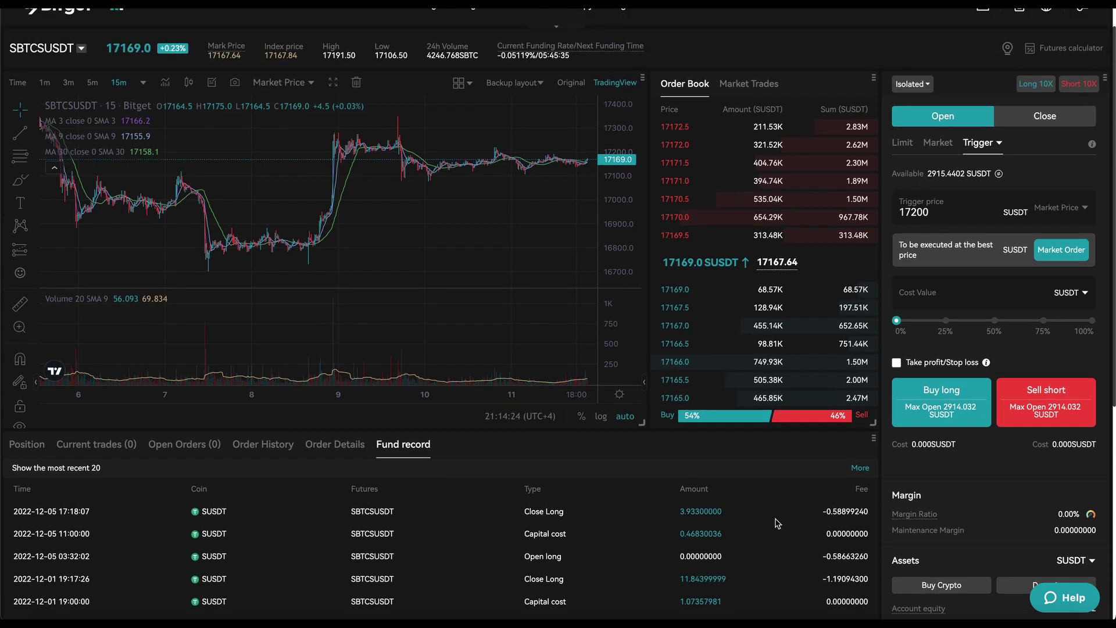
scroll(770, 541, "down", 5)
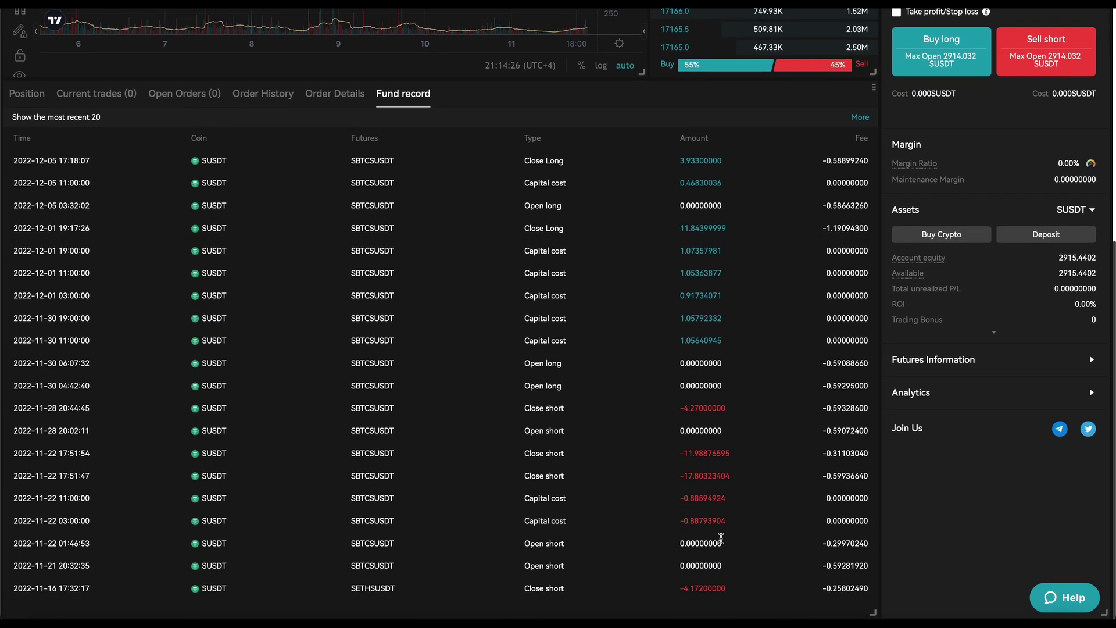
scroll(716, 318, "up", 3)
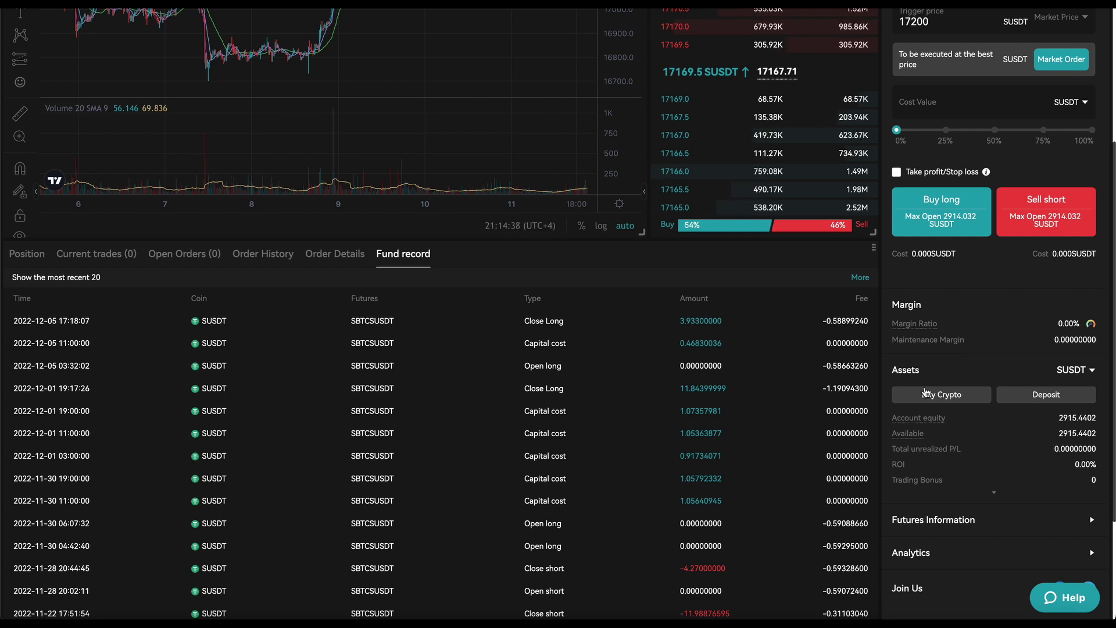
scroll(925, 393, "up", 4)
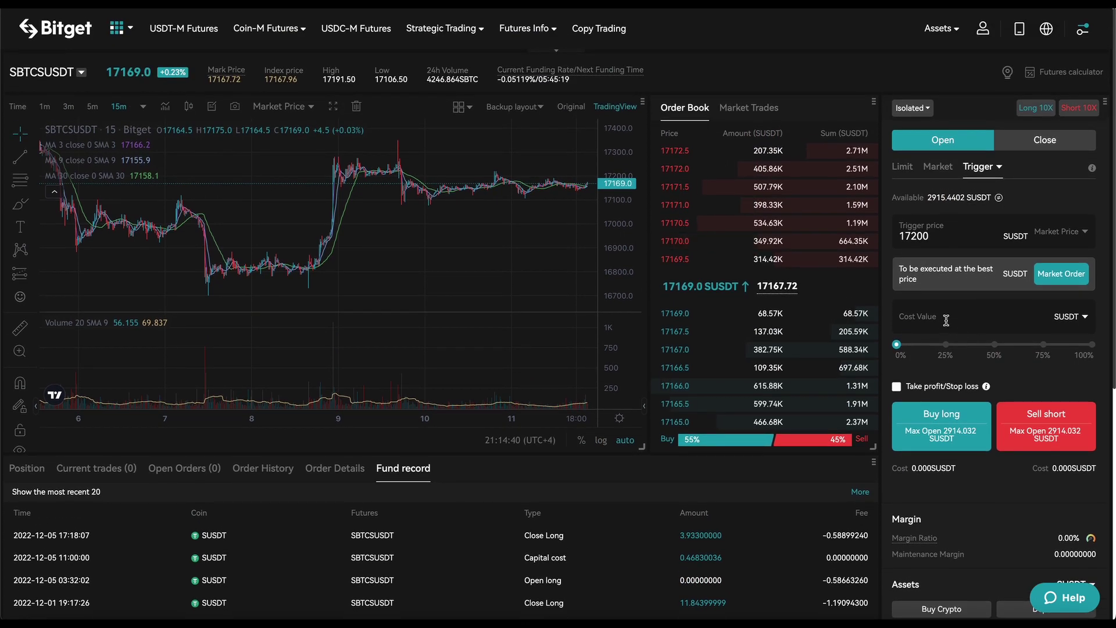
scroll(820, 391, "down", 7)
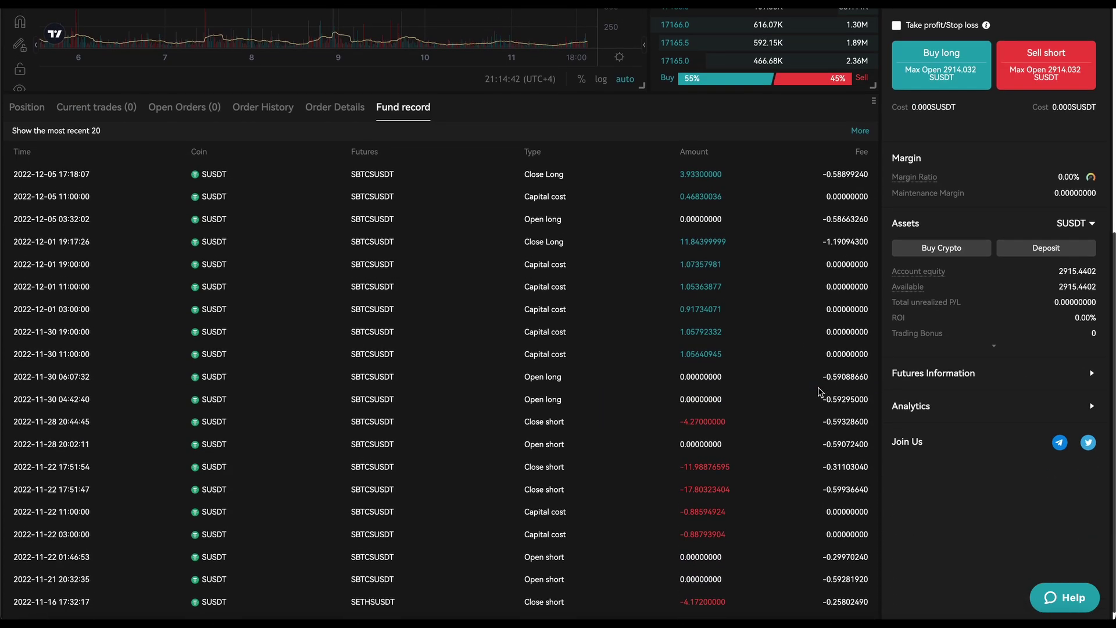
scroll(820, 391, "up", 7)
Step: Enter a cost value of 110 SUSDT and enable Take profit/Stop loss
left_click(932, 309)
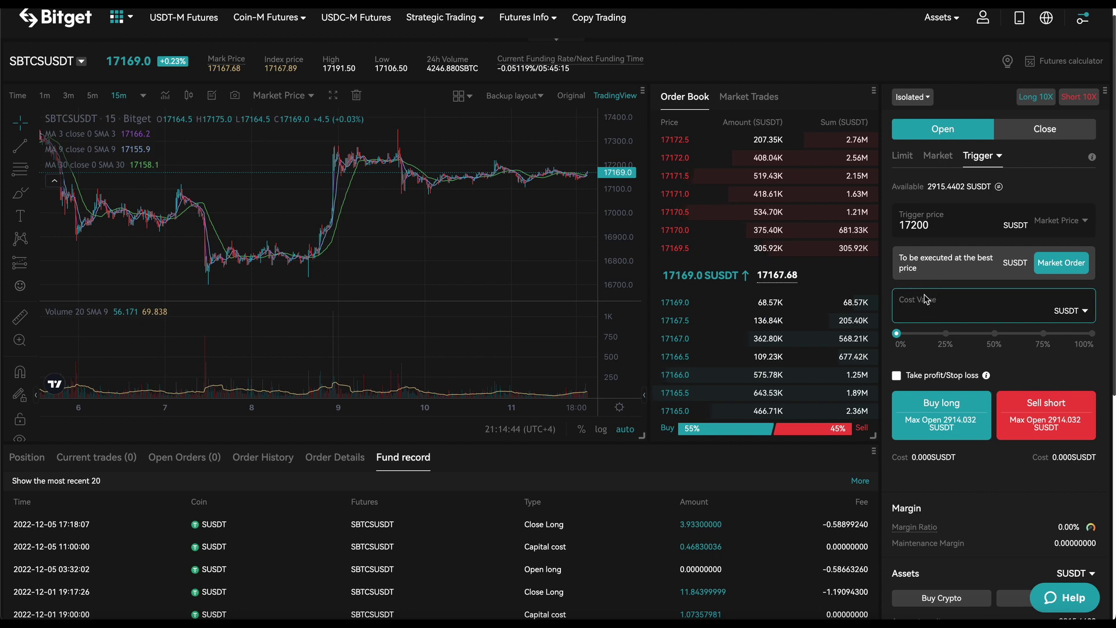
type("110")
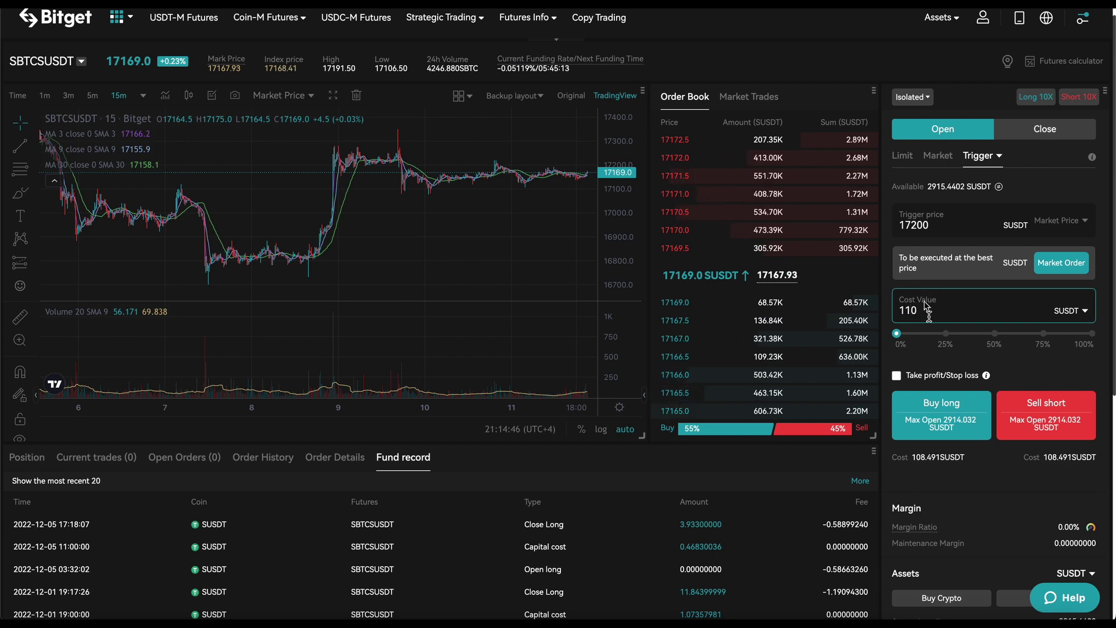
left_click(903, 376)
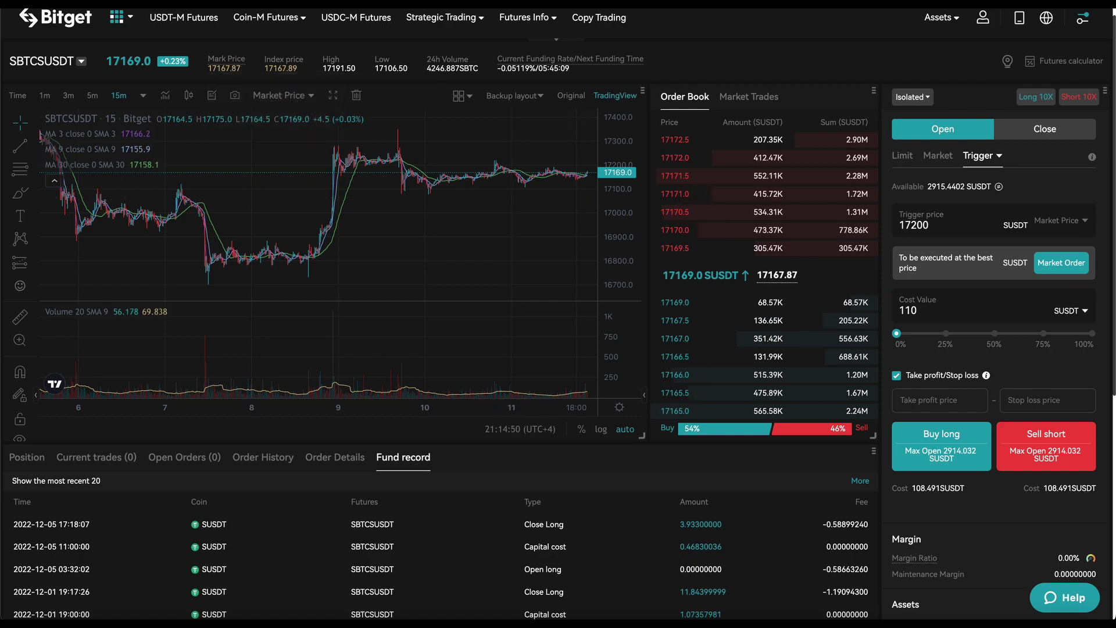
key("alt+Tab")
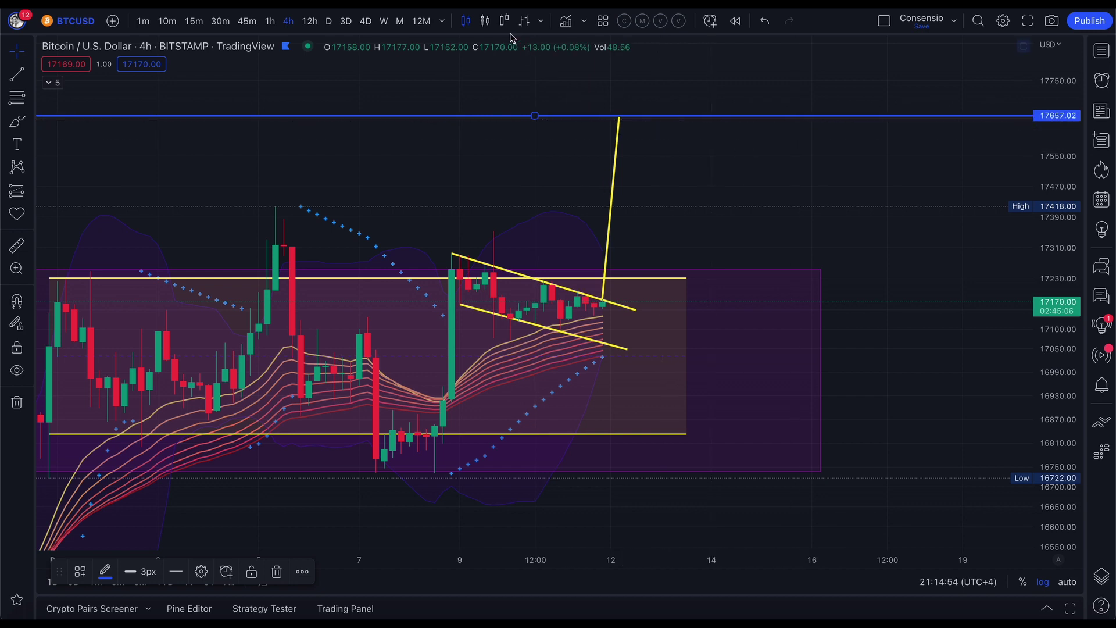
Step: Enter the take-profit price in the Bitget form, correcting 17560 to 17650
key("alt+Tab")
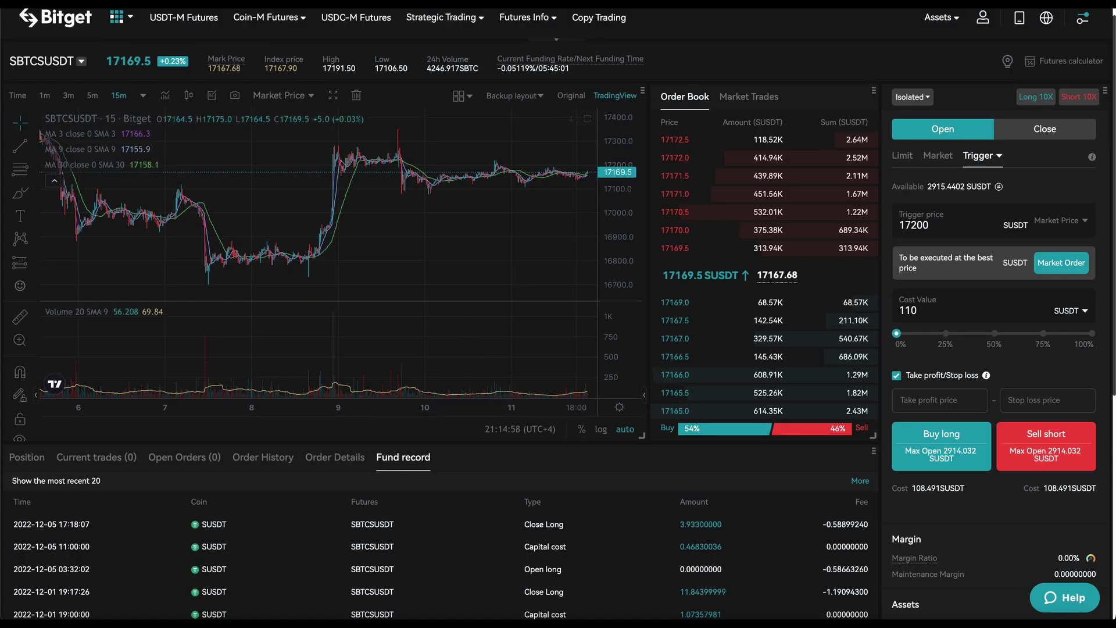
left_click(934, 395)
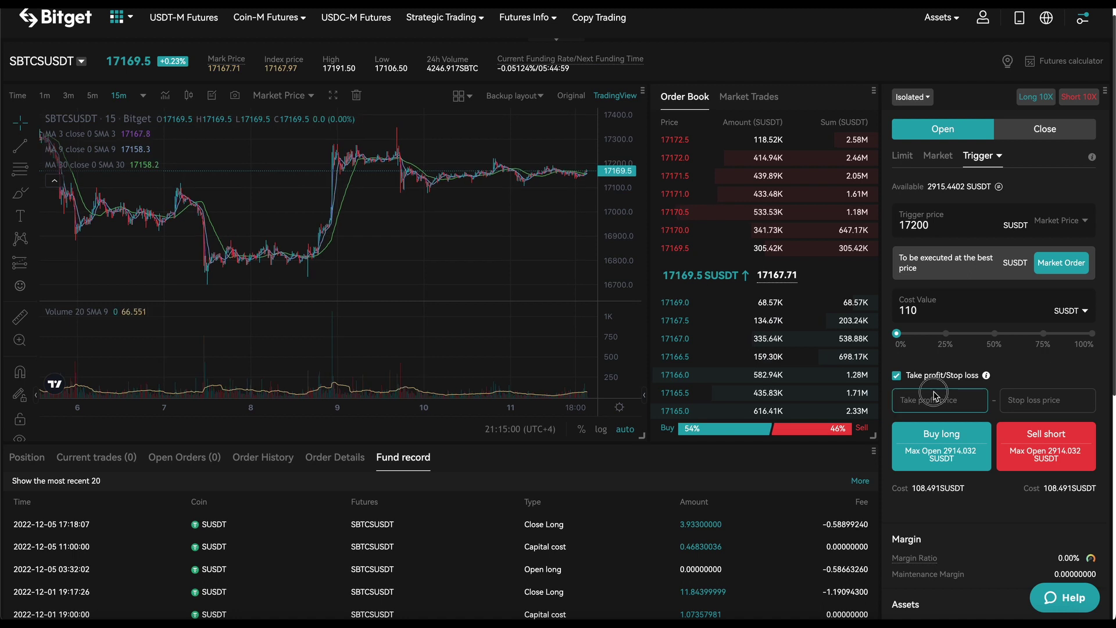
type("17")
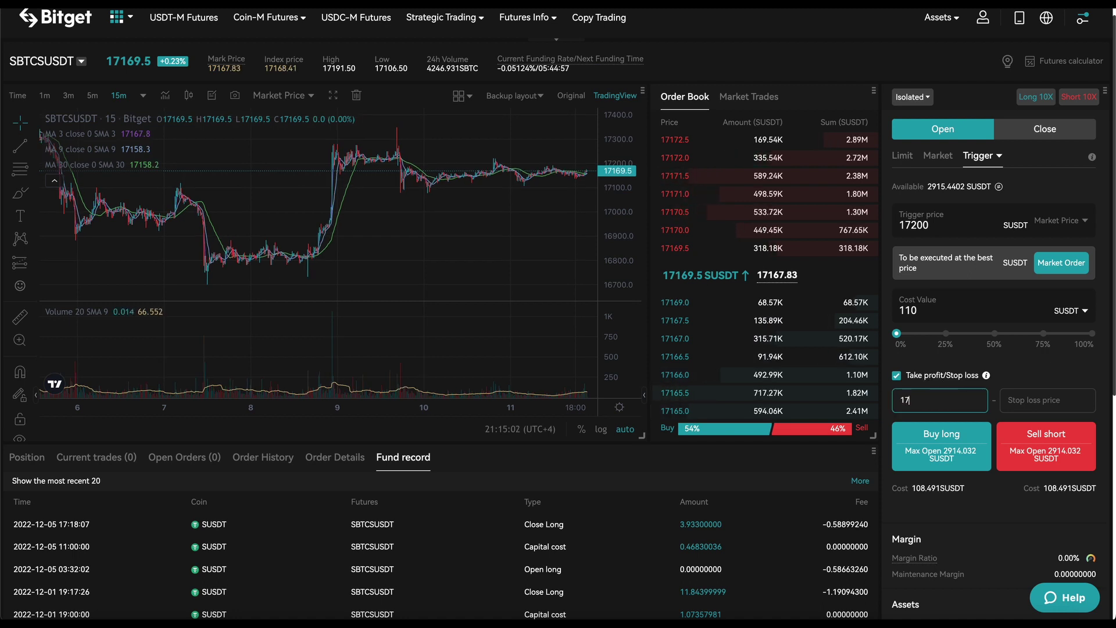
type("560")
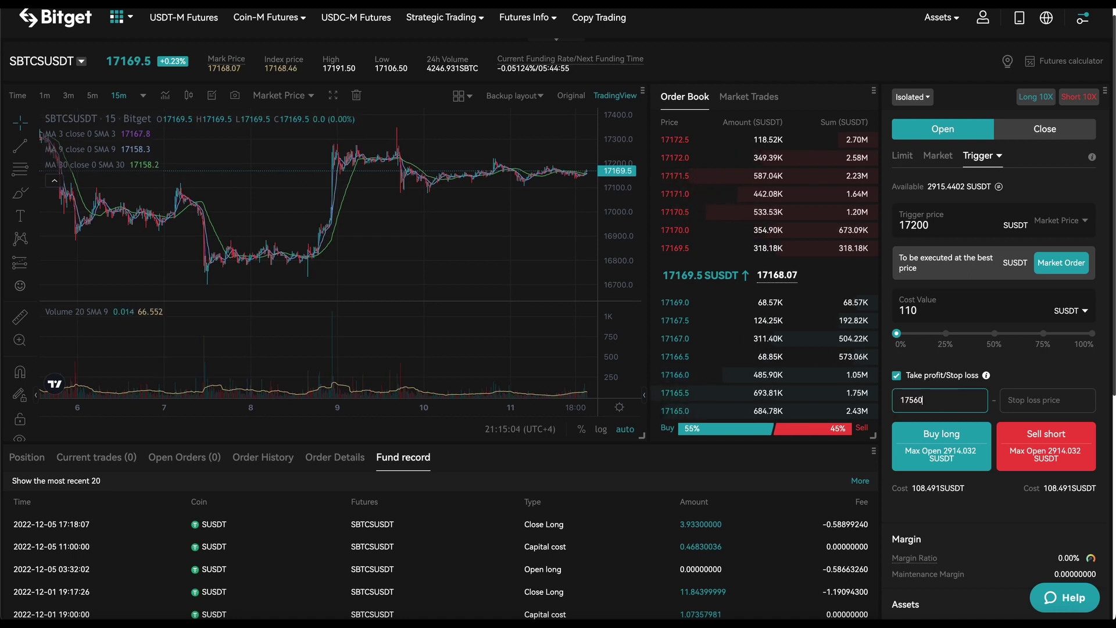
key("BackSpace")
key("BackSpace")
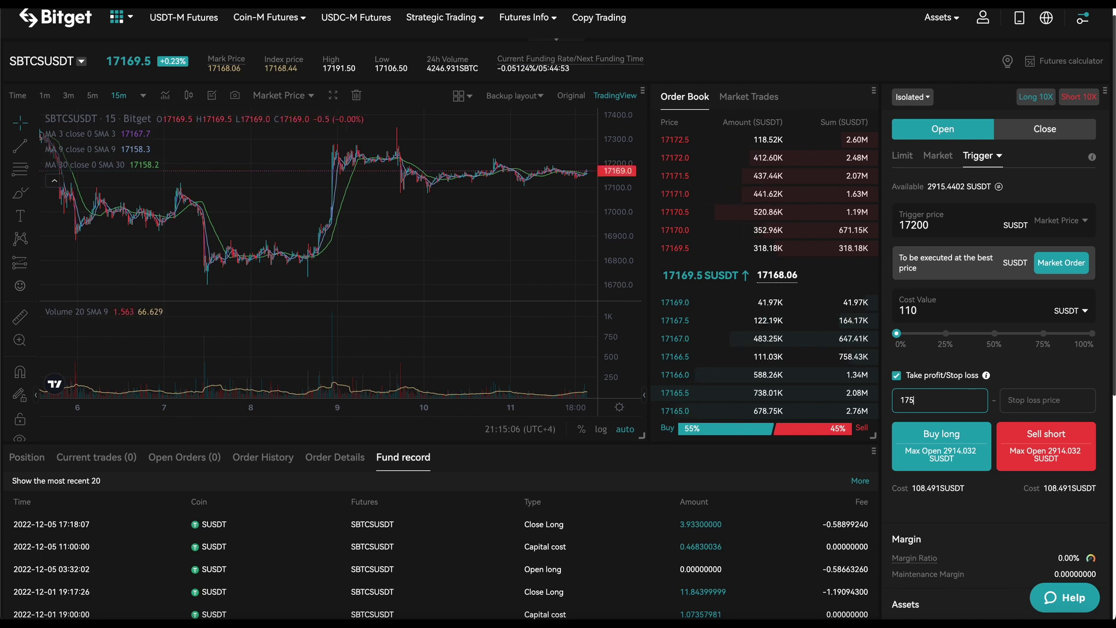
type("650")
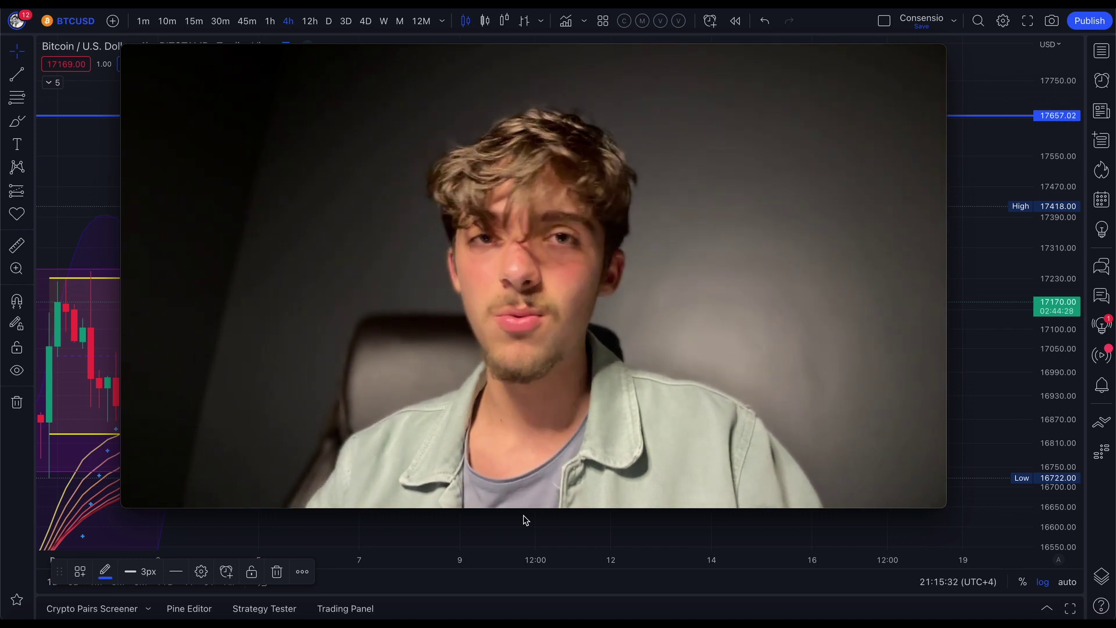
mouse_move(535, 469)
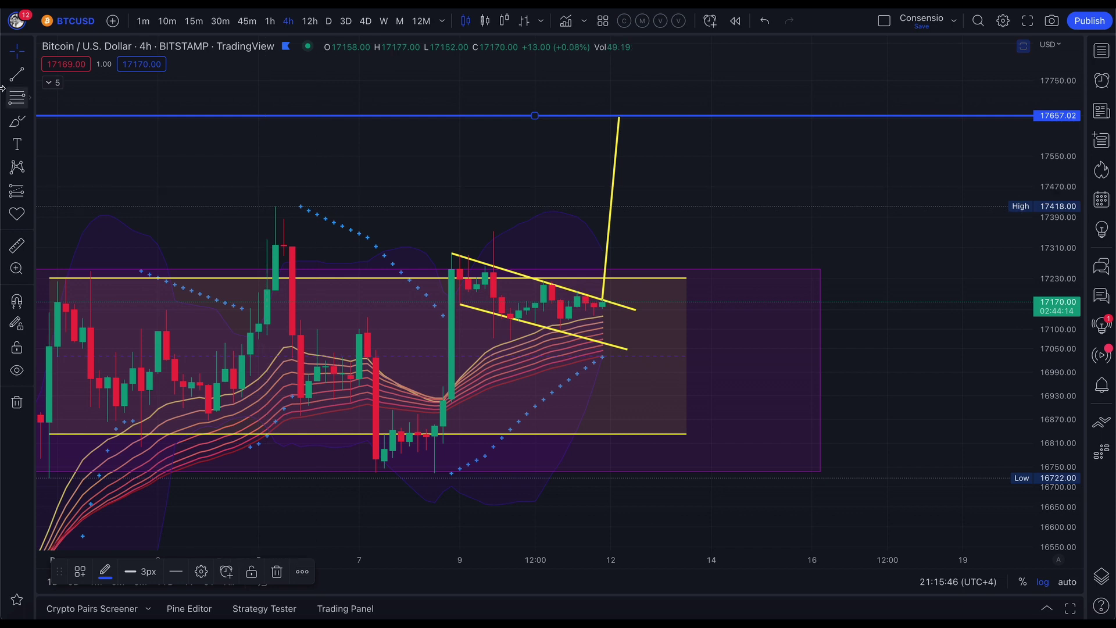
Step: Place a Long Position tool on the latest 4h candle with its target raised to 17657
left_click(32, 193)
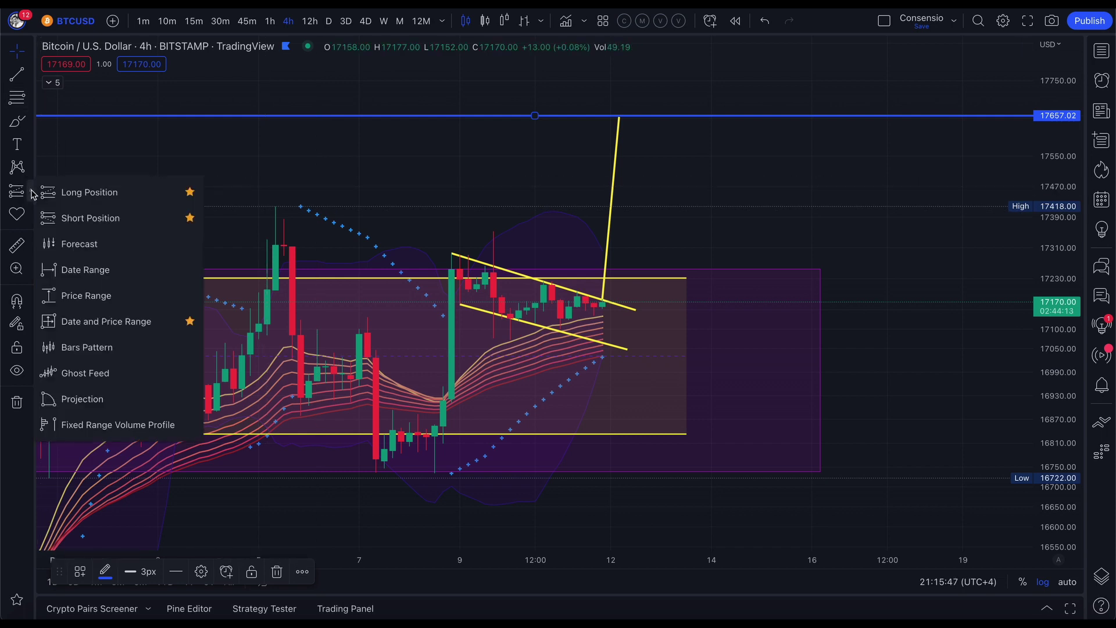
left_click(88, 201)
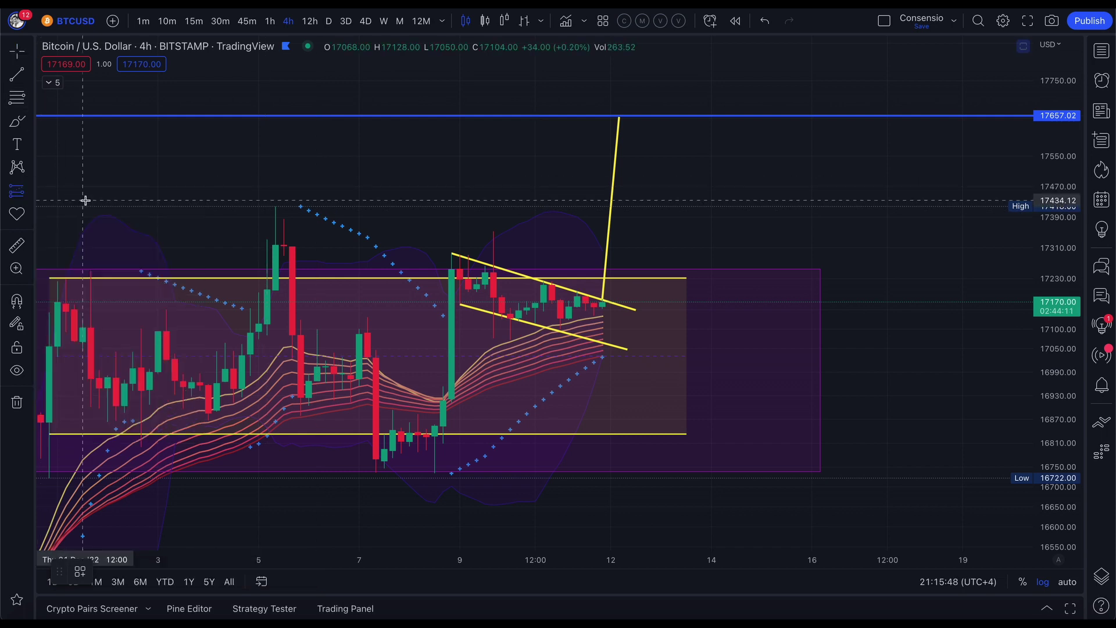
left_click(603, 300)
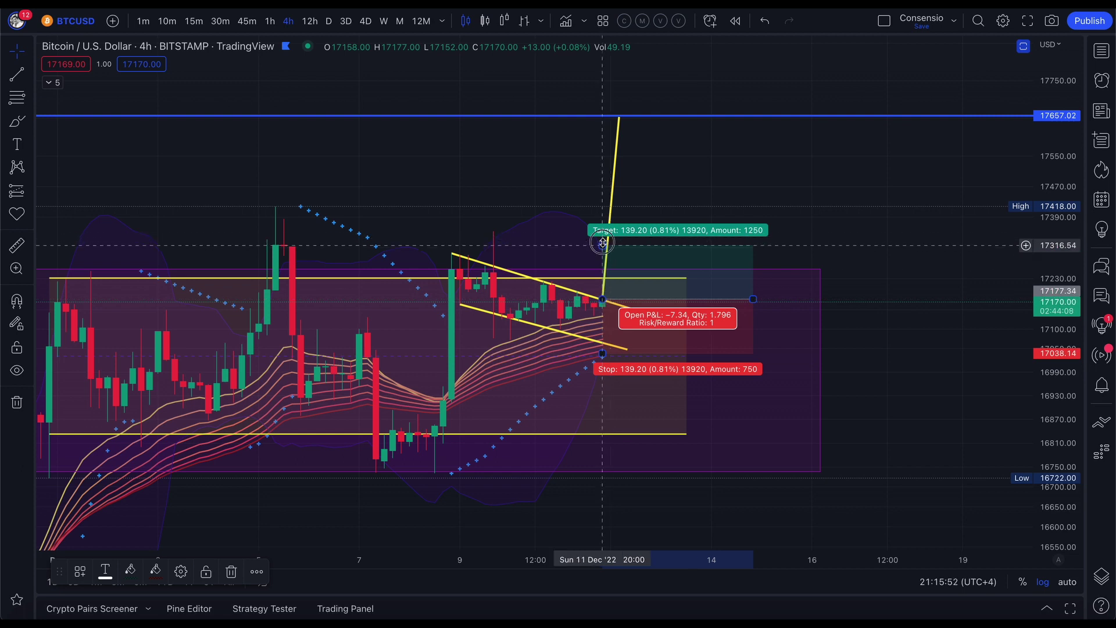
left_click_drag(602, 241, 608, 114)
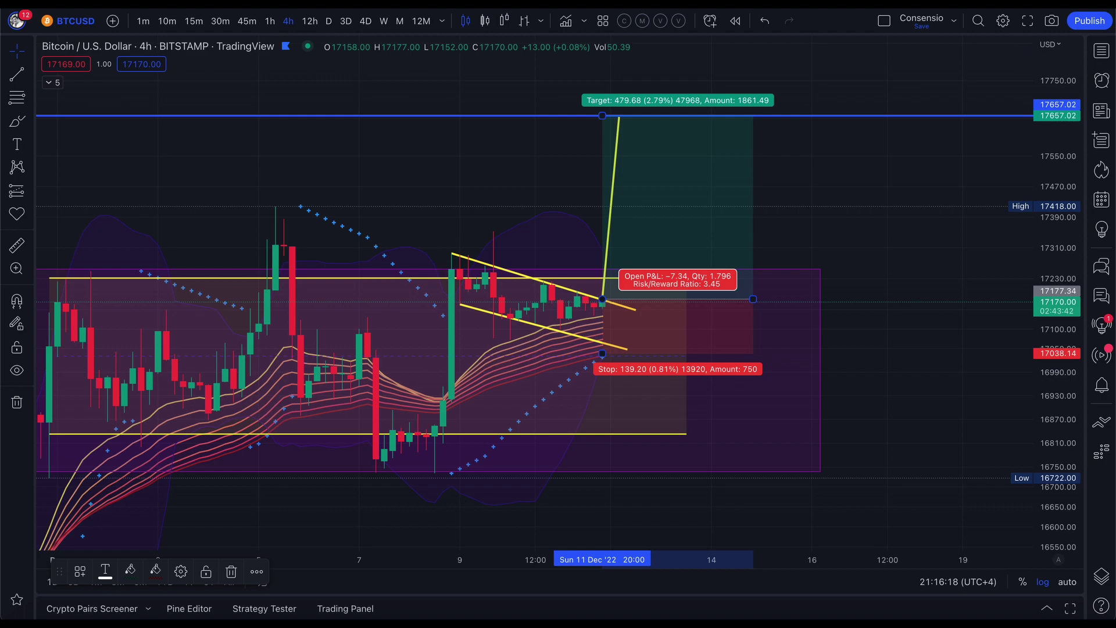
Step: Change the long leverage multiple from 10x to 20x and confirm
key("alt+Tab")
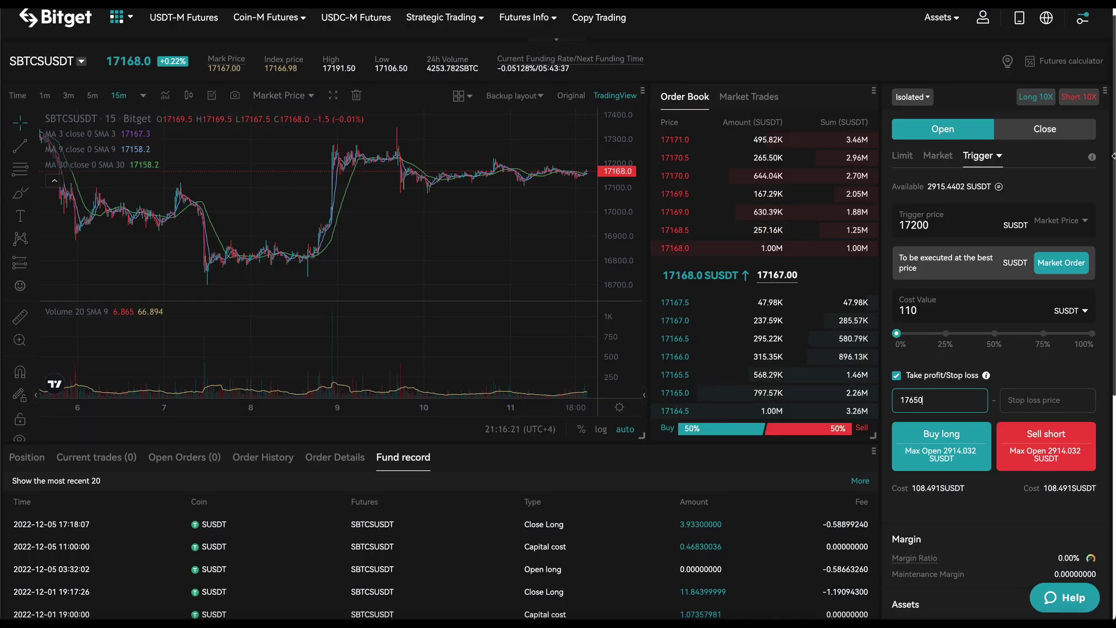
left_click(1036, 96)
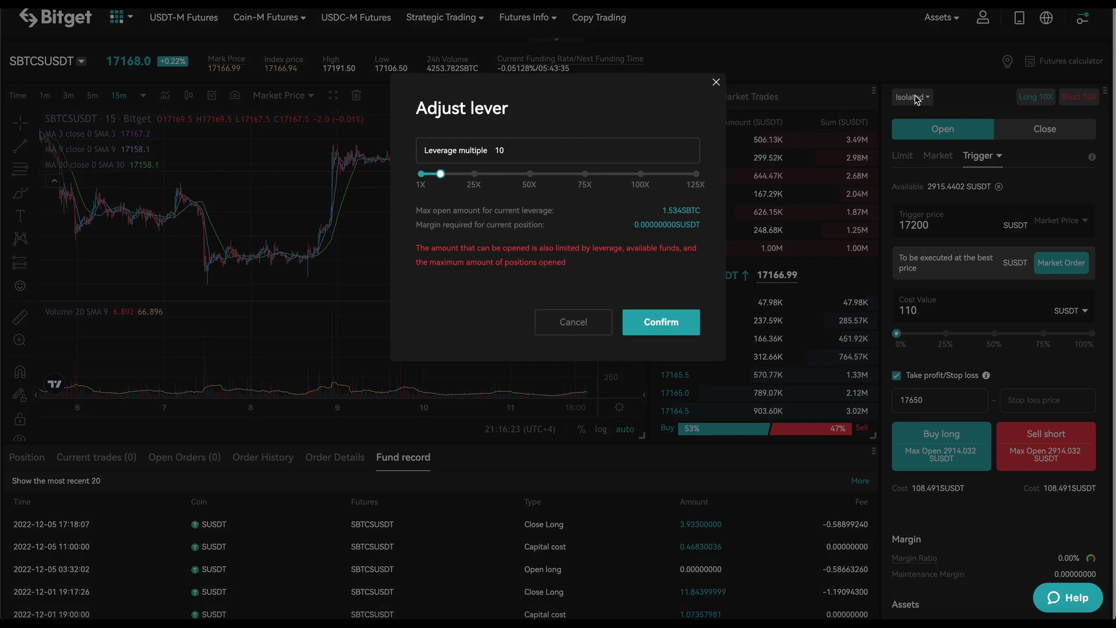
left_click(508, 150)
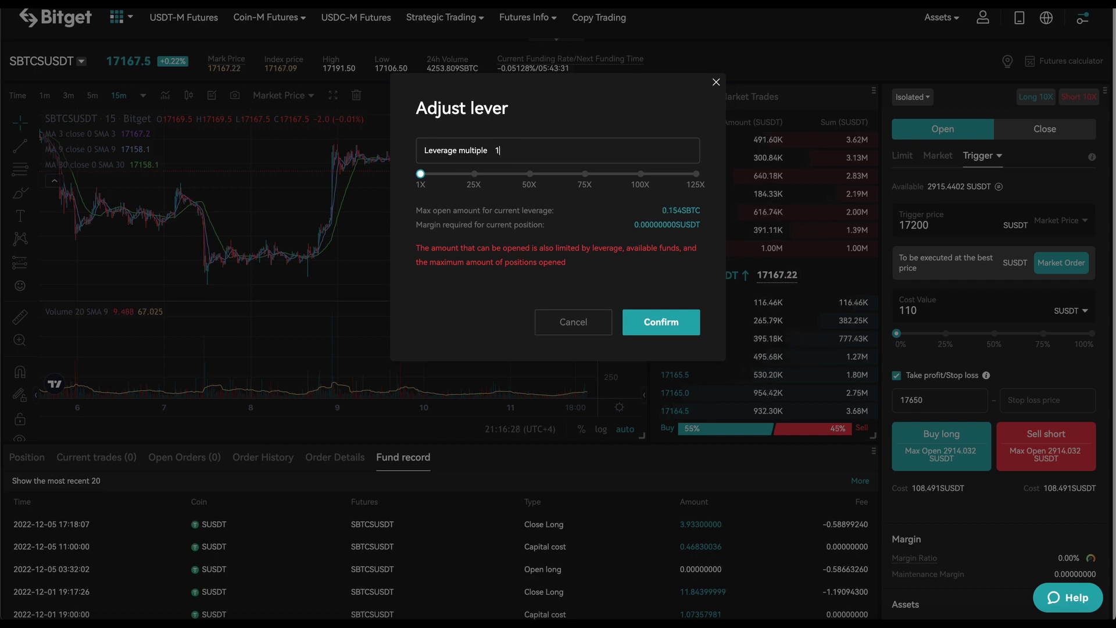
type("2")
key("BackSpace")
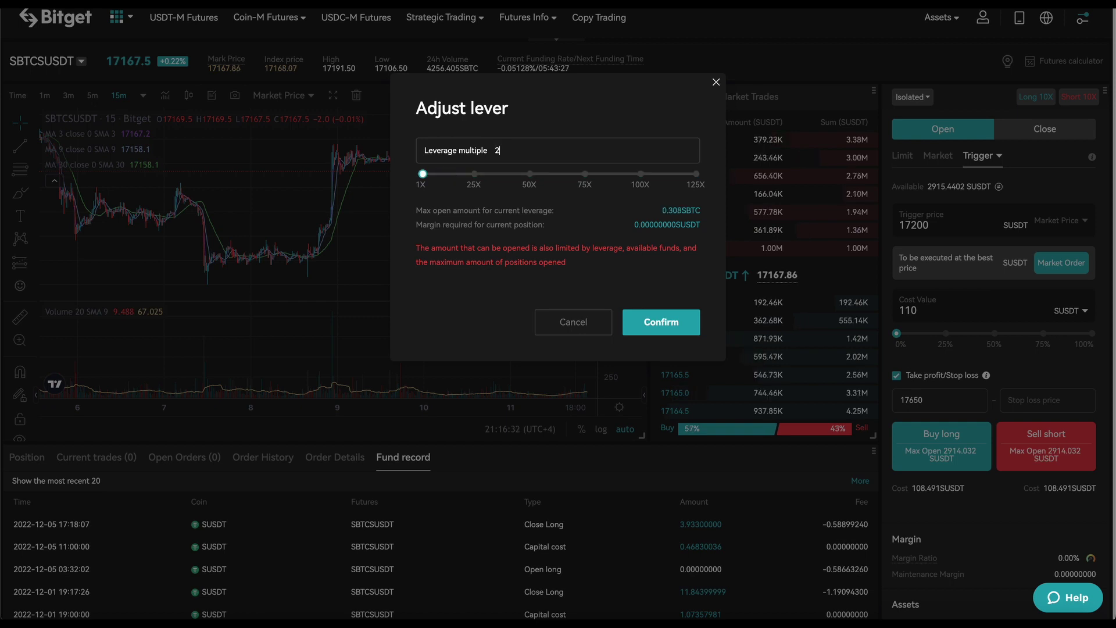
left_click(655, 321)
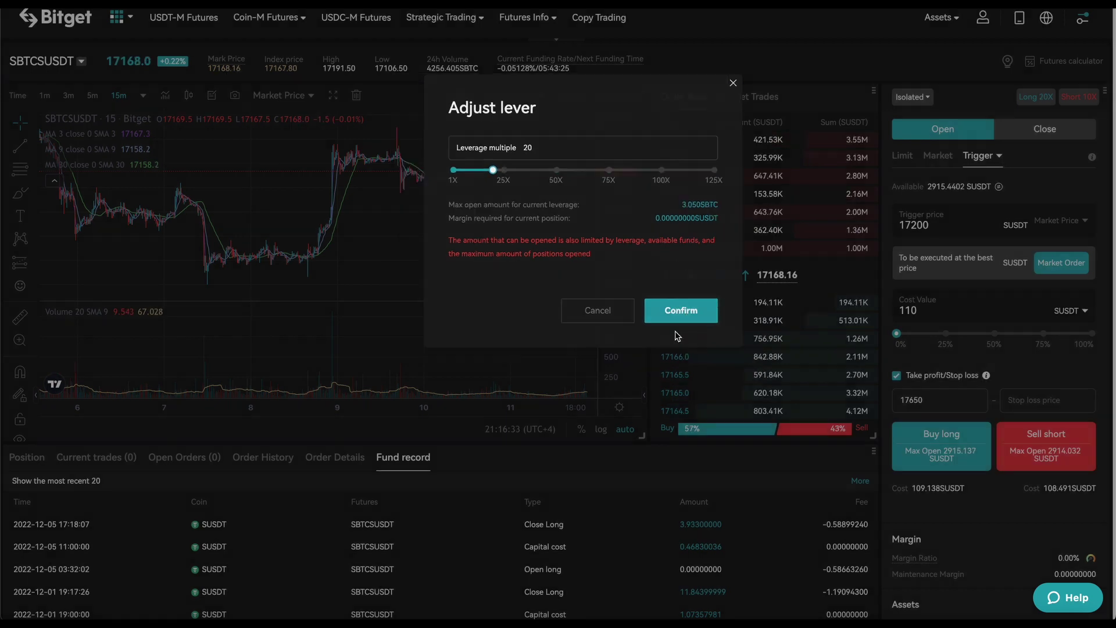
Step: Enter 17000 as the stop-loss price
scroll(1024, 490, "down", 1)
left_click(1034, 338)
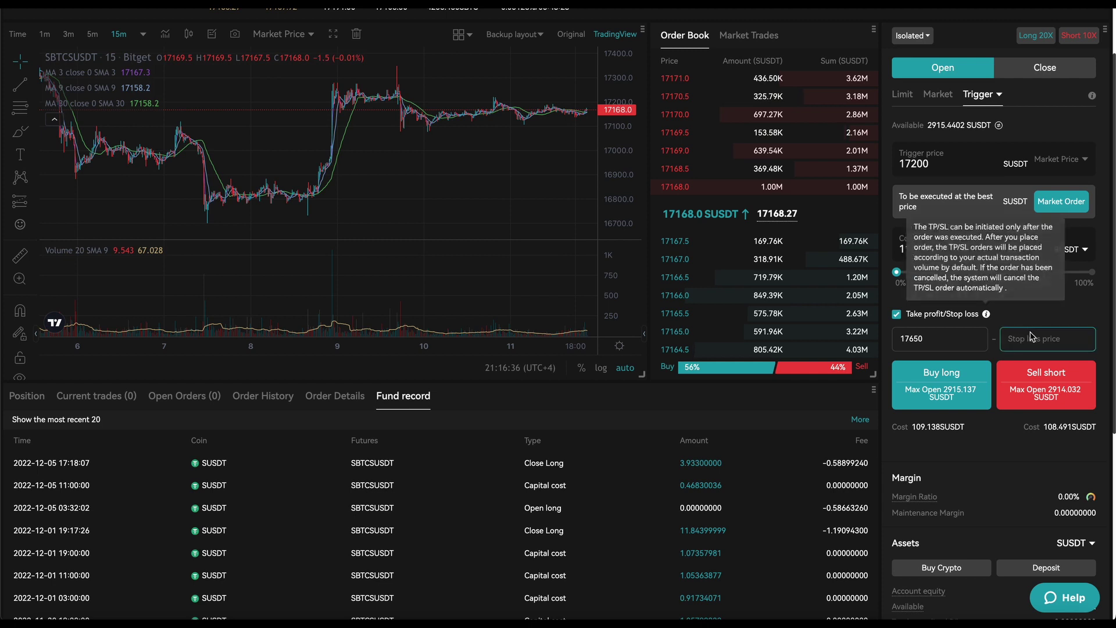
type("17000")
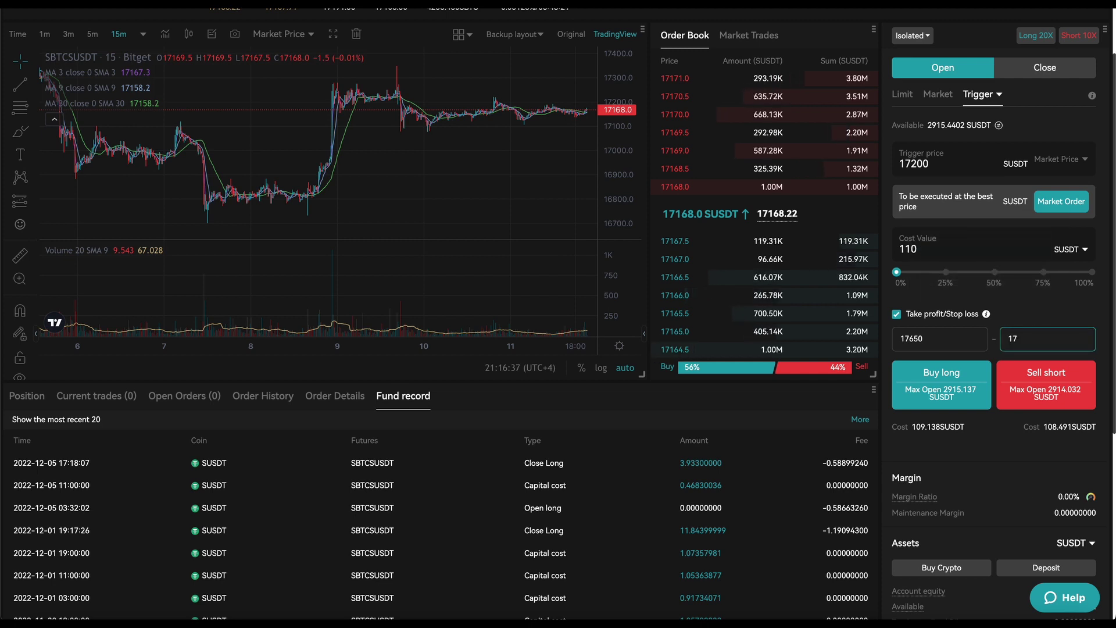
Step: Submit the Buy long trigger order and confirm it in the Trigger order dialog
left_click(946, 393)
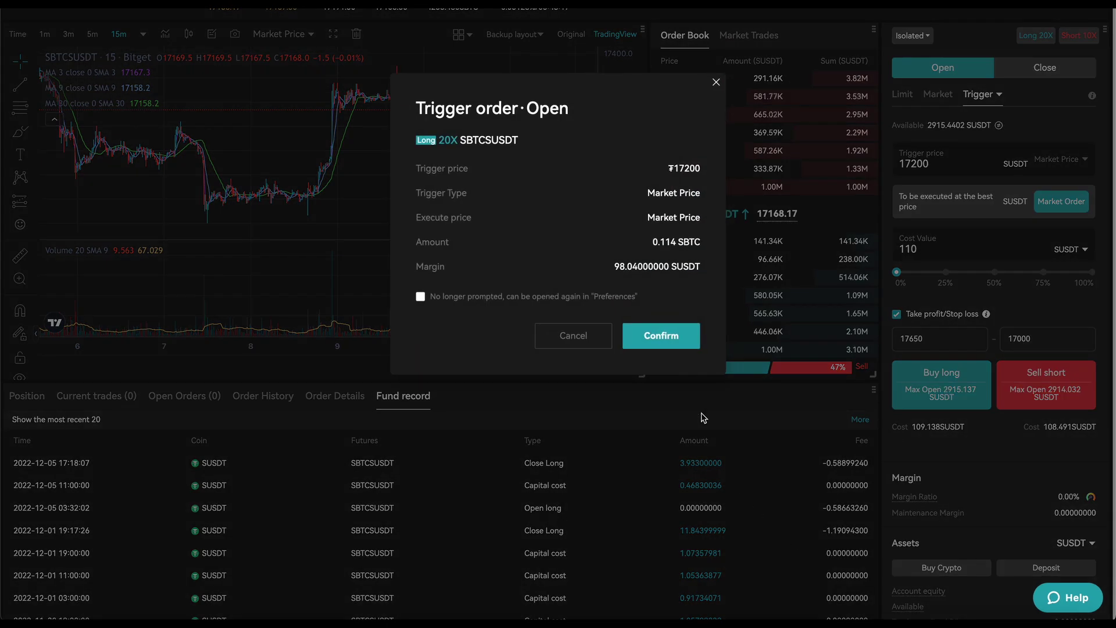
left_click(663, 337)
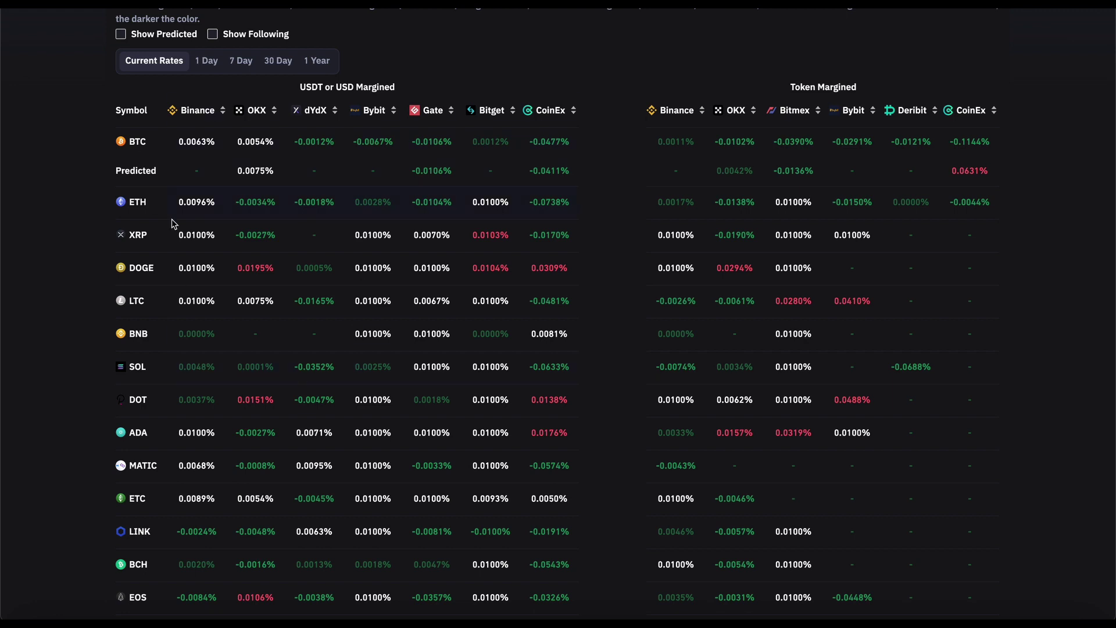
Step: Bring up the CoinGlass Funding Rate page and scroll down to the rates table
key("Home")
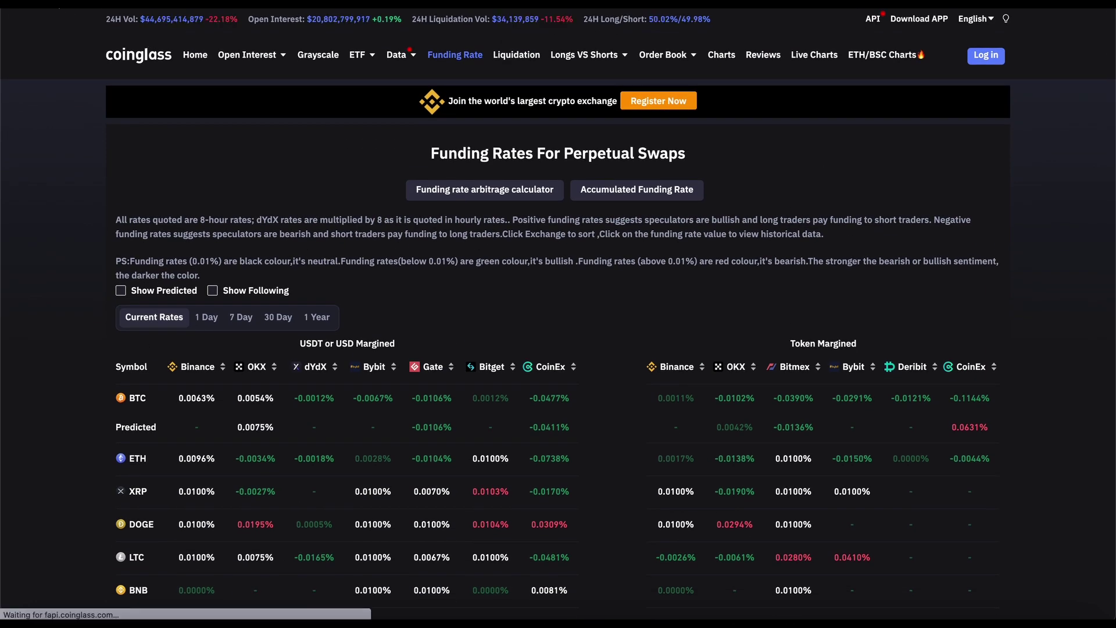
scroll(257, 401, "down", 4)
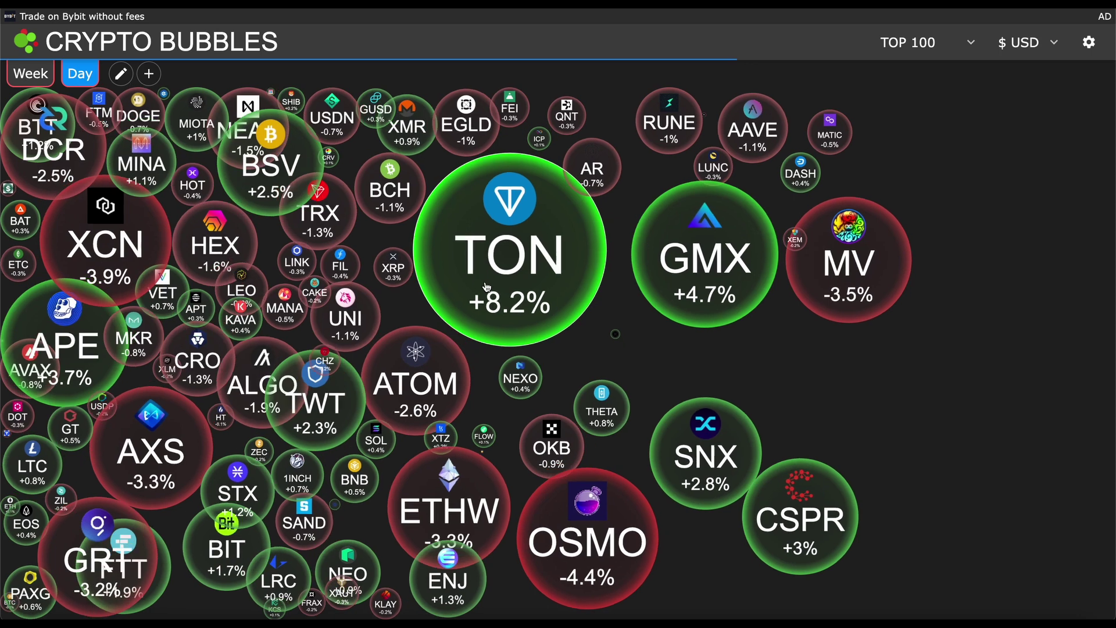
Step: Open the TON bubble's Toncoin details and switch its price view to Week
left_click(486, 286)
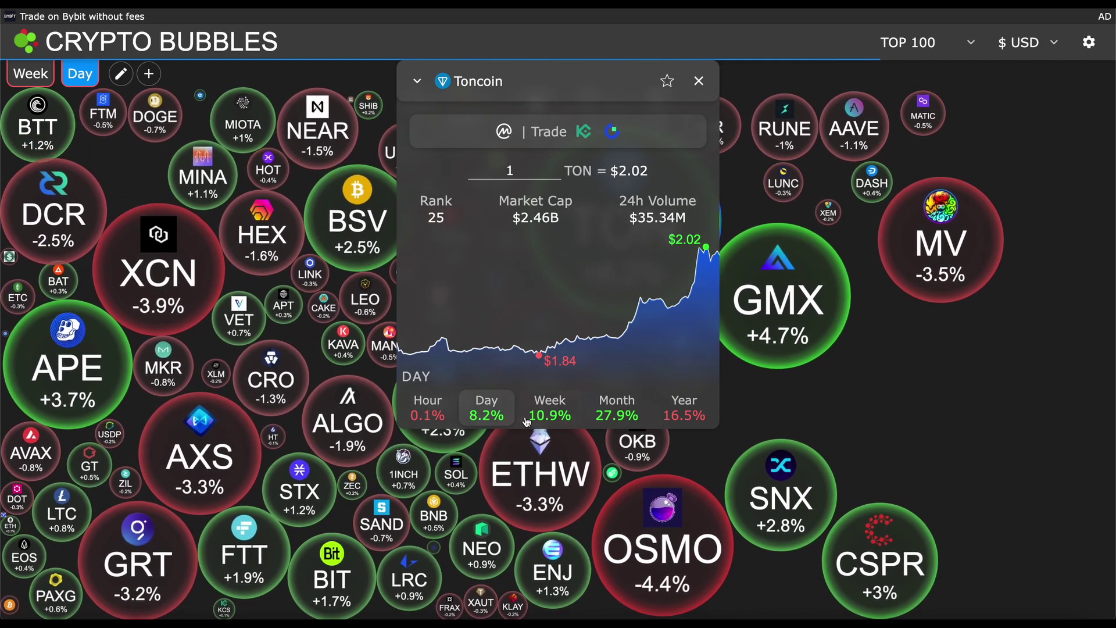
left_click(547, 415)
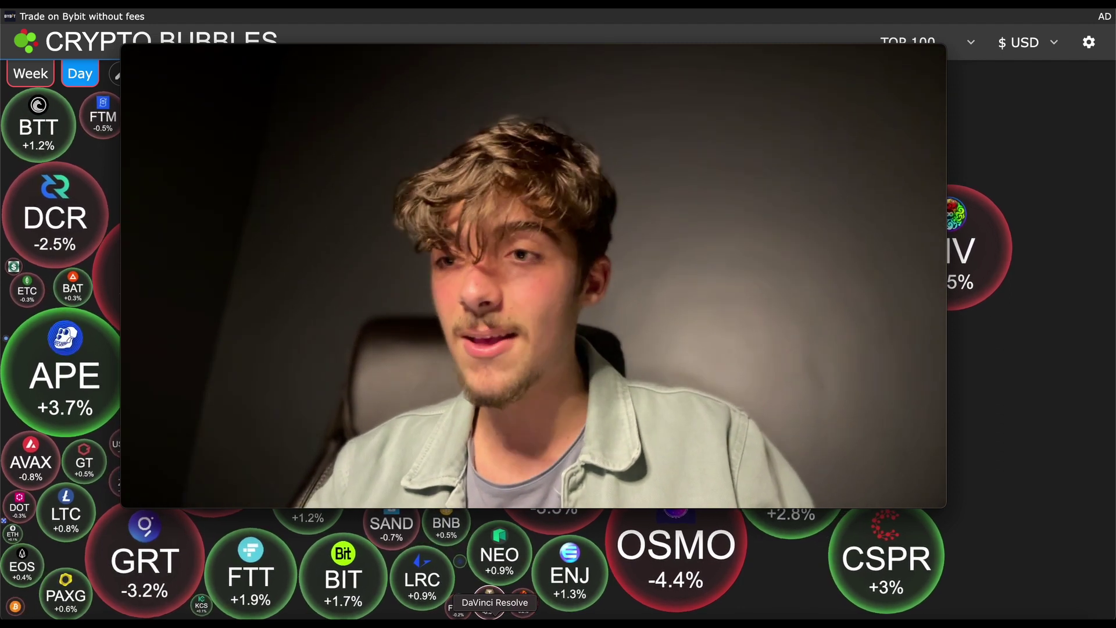
Step: Reload the Fear & Greed Index to its latest 26 (Fear) reading and bring QuickTime Player forward
mouse_move(651, 266)
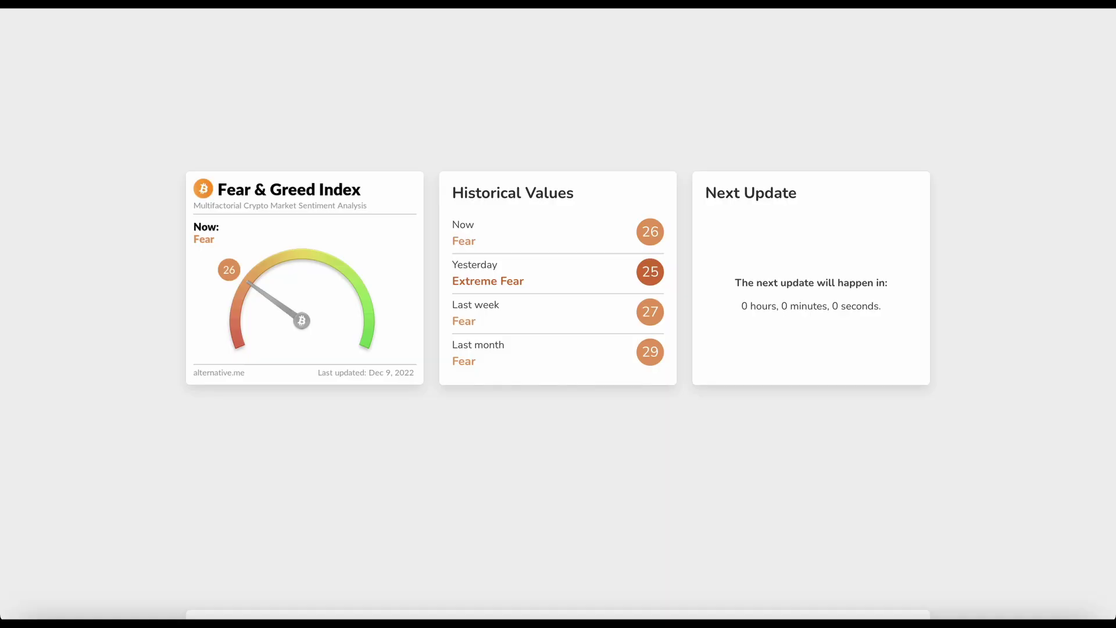
left_click(258, 314)
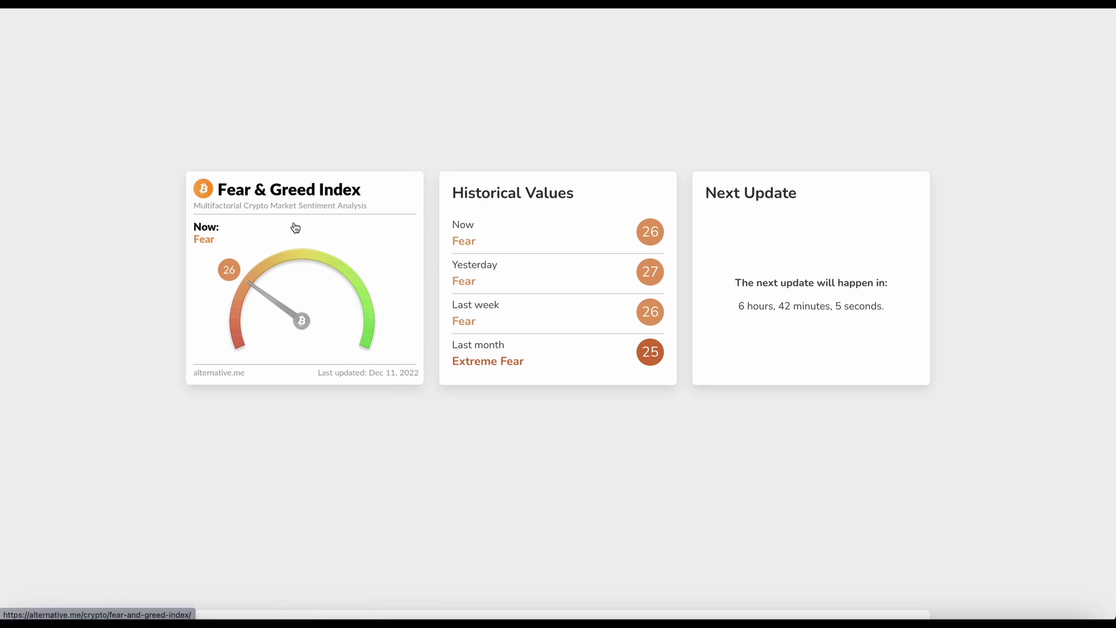
left_click(520, 617)
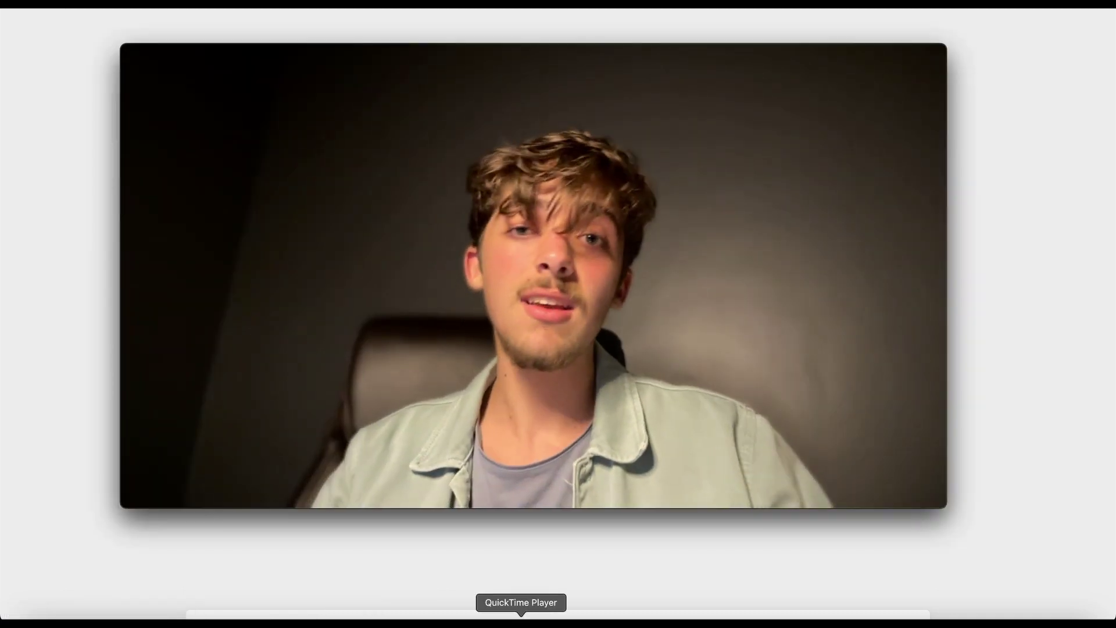